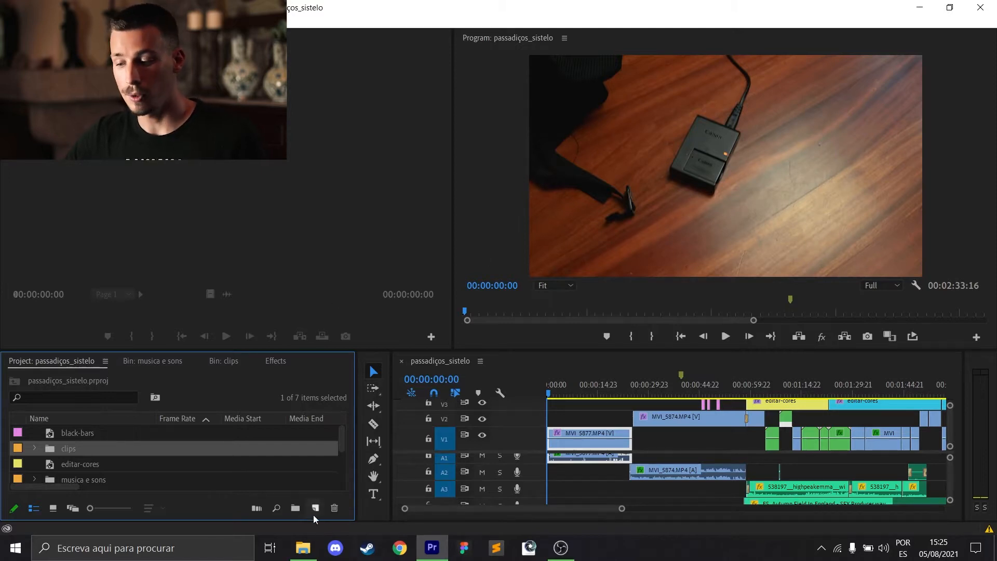
Look through the project's items, including the clips and musica e sons bins.
left_click(302, 549)
left_click(89, 446)
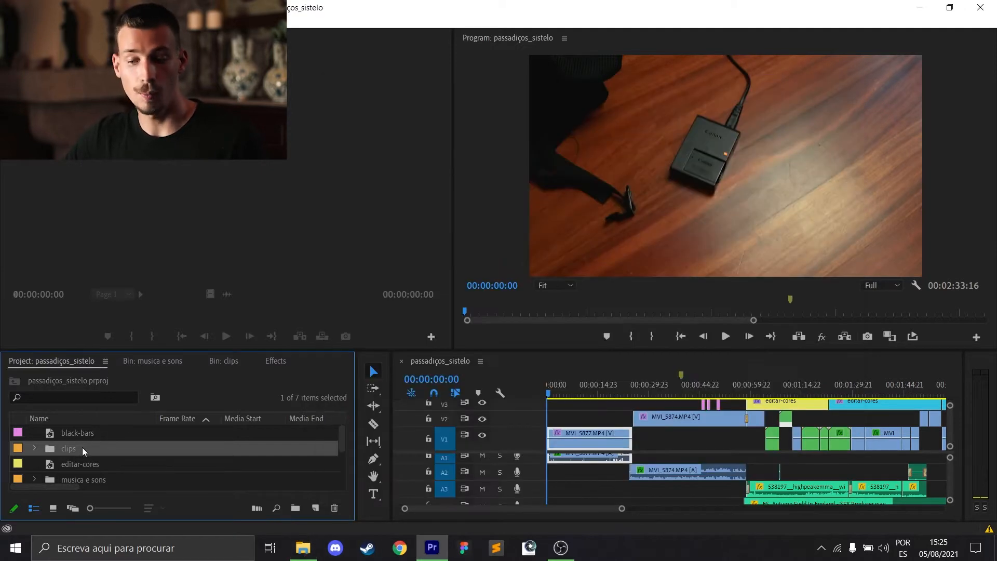
scroll(82, 454, "down", 2)
left_click(89, 448)
scroll(204, 461, "down", 1)
scroll(204, 461, "up", 2)
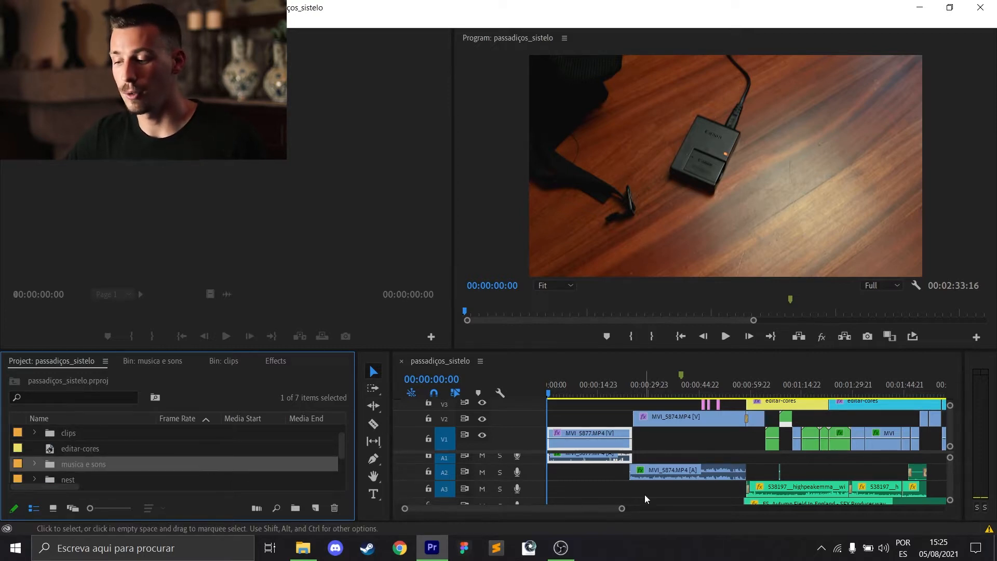
Mute all effects in the program preview and scrub through the opening clip MVI_5877 to about 00:00:24:09.
left_click_drag(622, 508, 670, 511)
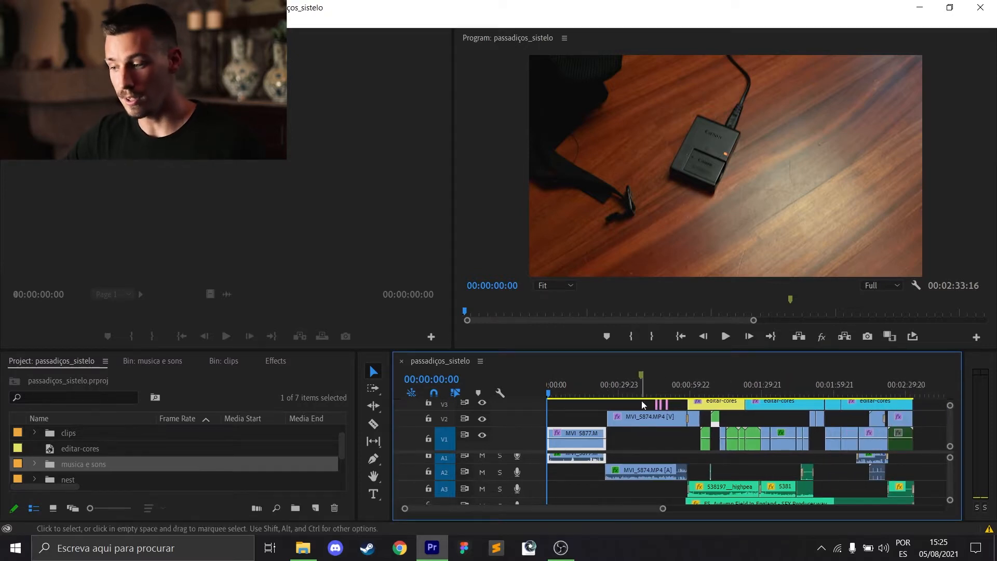
left_click(821, 336)
left_click_drag(553, 395, 581, 393)
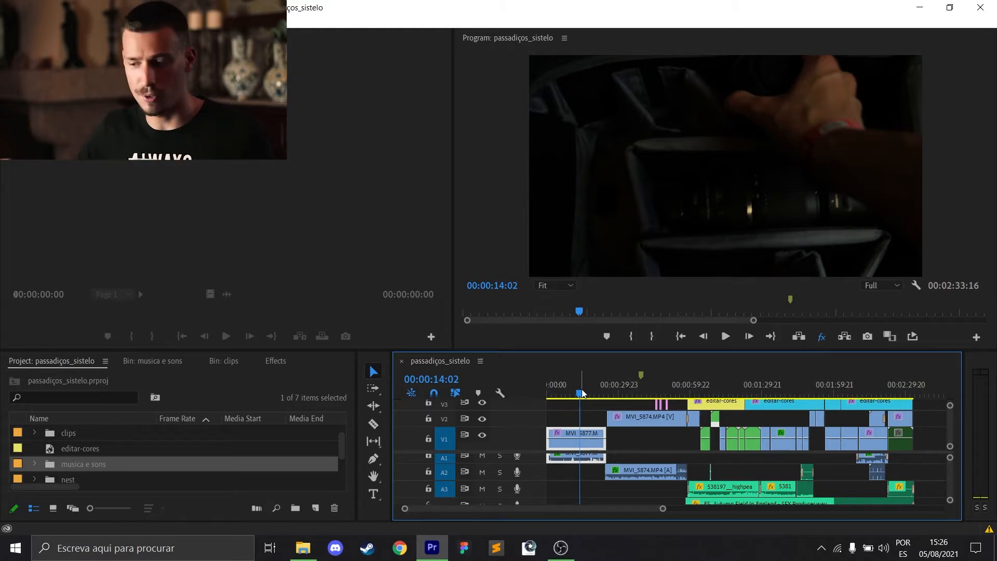
mouse_move(583, 395)
left_mouse_down()
mouse_move(815, 387)
mouse_move(578, 396)
left_mouse_up()
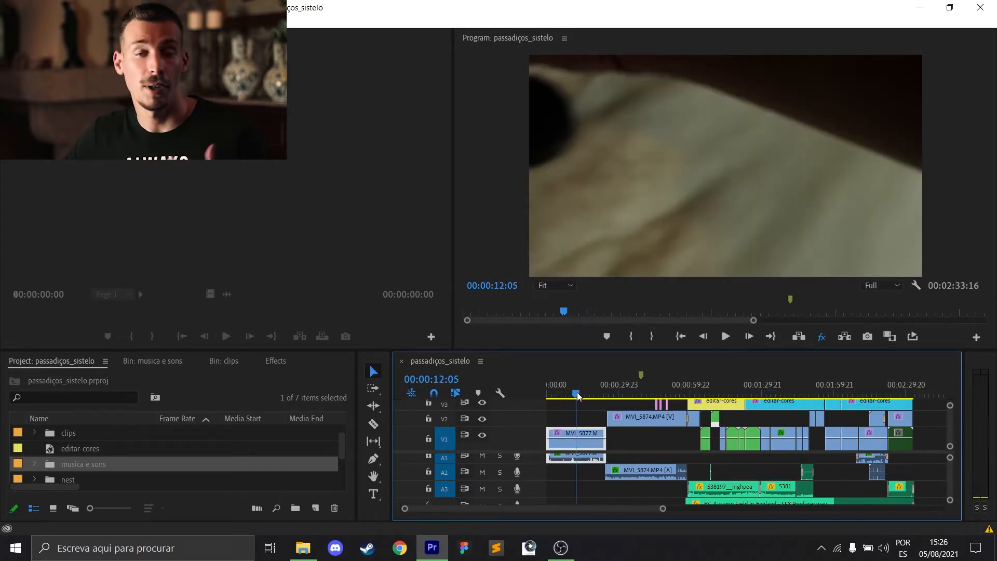
left_click_drag(578, 396, 605, 395)
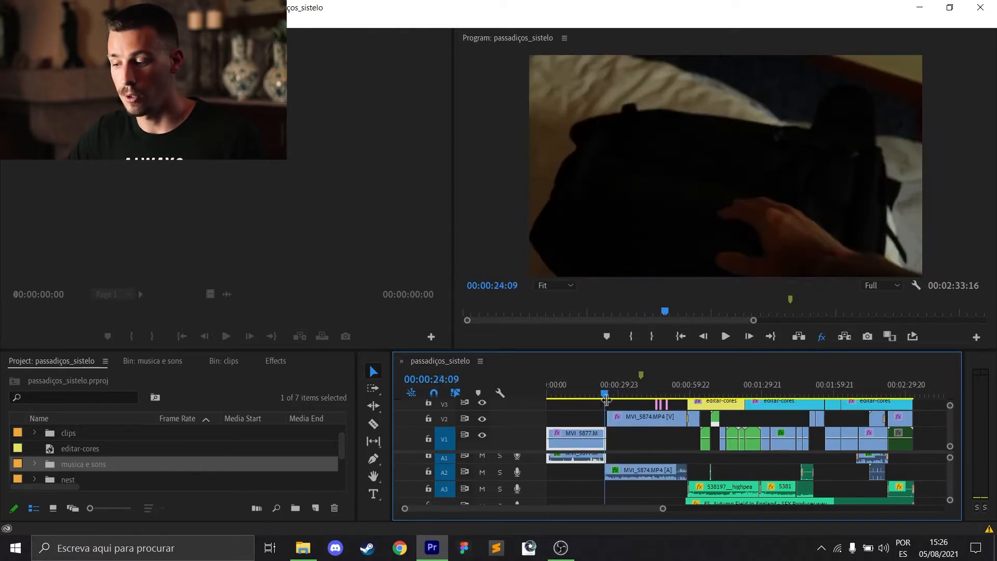
Examine the cut between MVI_5877 and MVI_5874 closely, including where their audio overlaps.
mouse_move(664, 509)
left_mouse_down()
mouse_move(608, 510)
mouse_move(672, 510)
left_mouse_up()
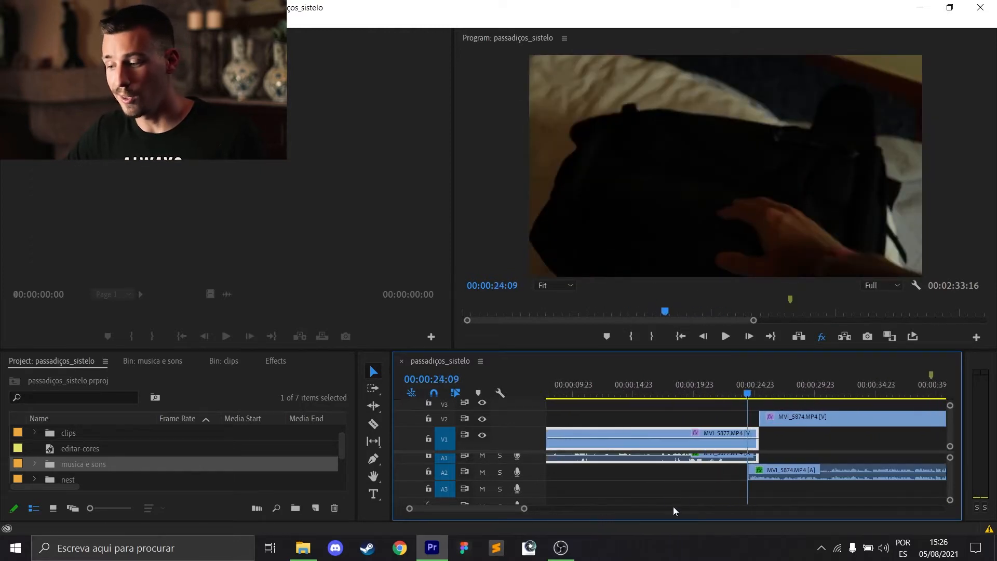
left_click(779, 420)
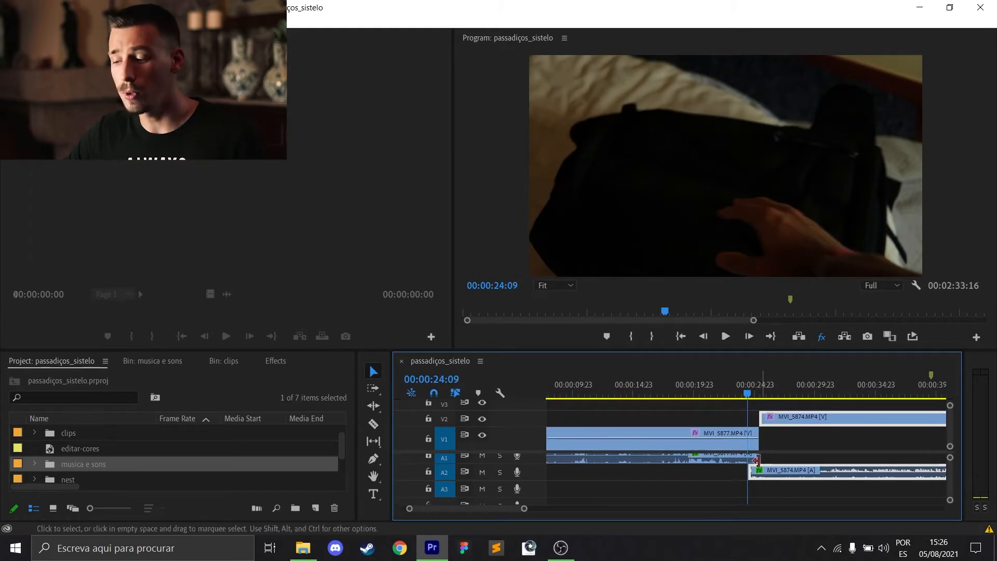
left_click_drag(737, 394, 733, 394)
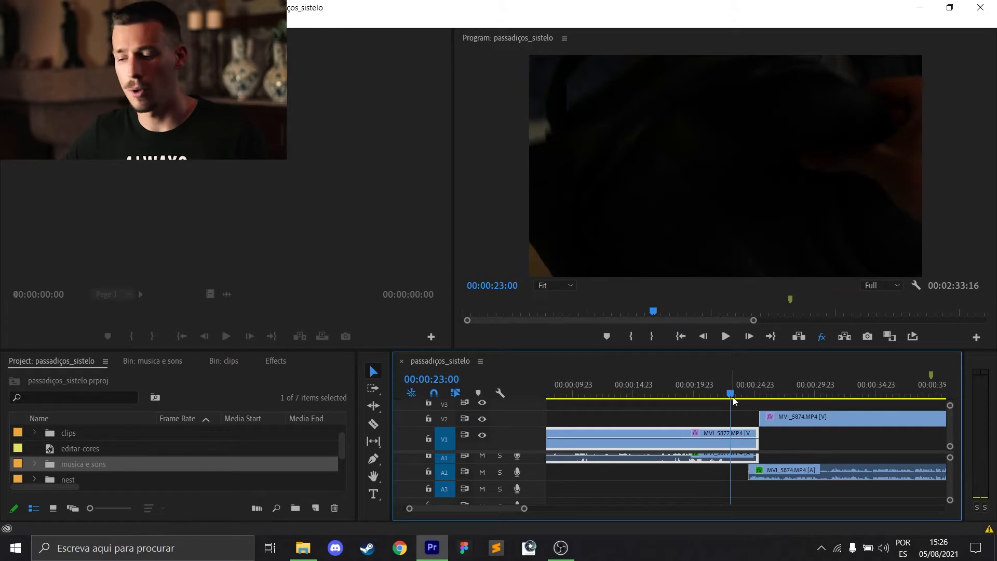
Find the tree trunk clip (5884 nest) in the sequence and play across its cut into the 5890 nest clip.
left_click_drag(524, 509, 623, 509)
left_click(630, 393)
mouse_move(631, 394)
left_mouse_down()
mouse_move(652, 395)
mouse_move(647, 404)
left_mouse_up()
left_click_drag(617, 509, 540, 509)
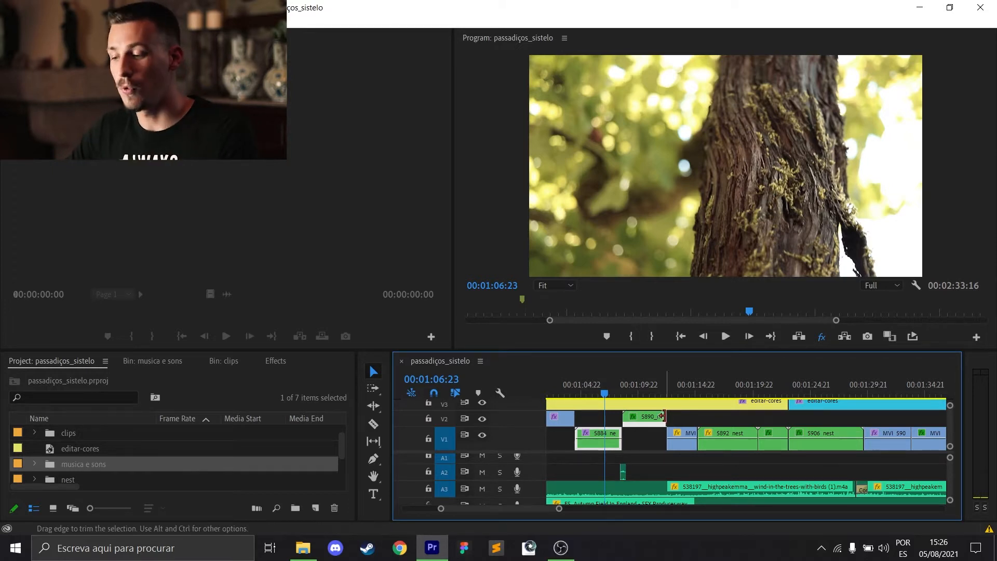
key("space")
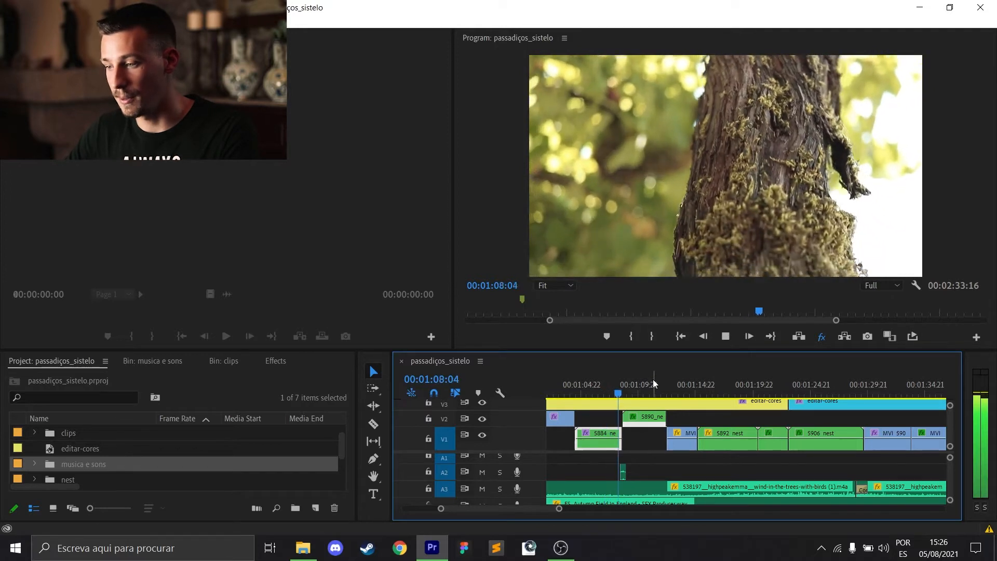
key("space")
left_click_drag(641, 388, 612, 391)
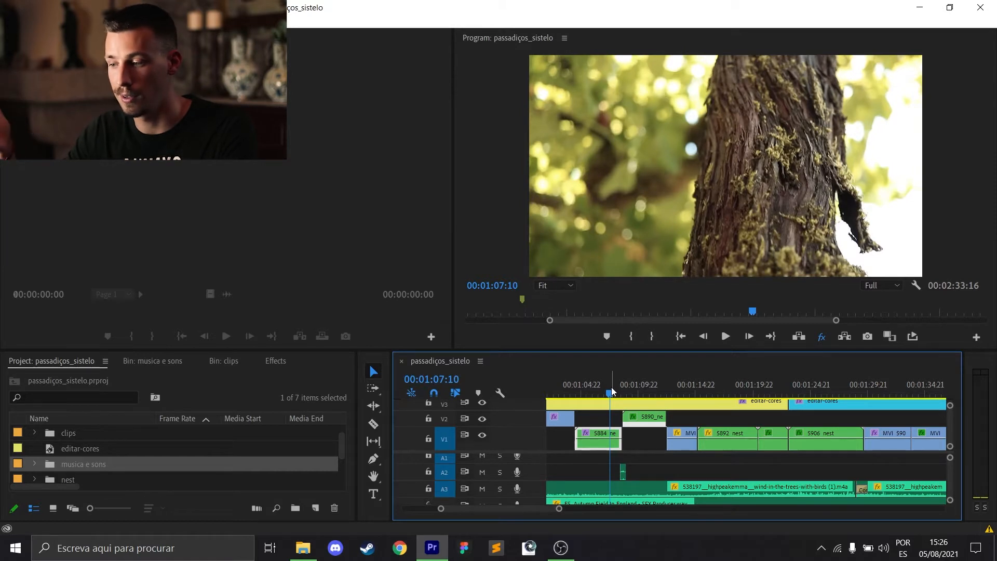
key("space")
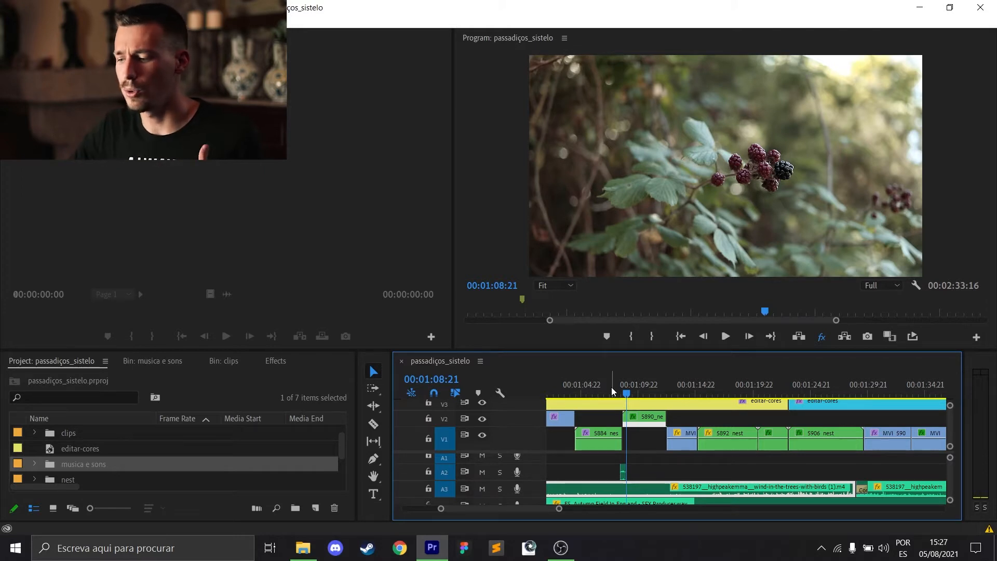
Compare the tree trunk and blackberry shots in the preview, and scrub onward to about 00:01:30:23.
left_click(614, 392)
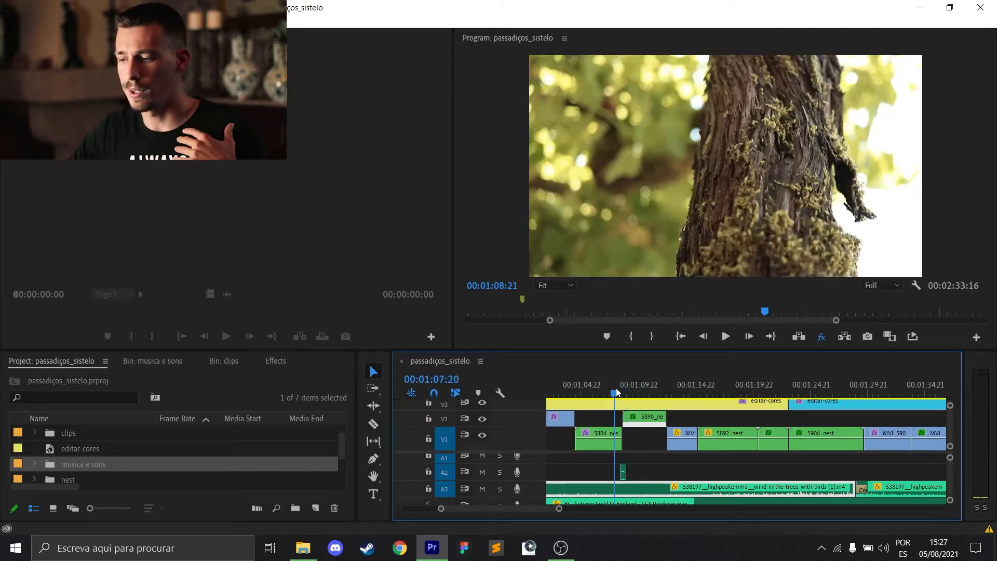
left_click(645, 393)
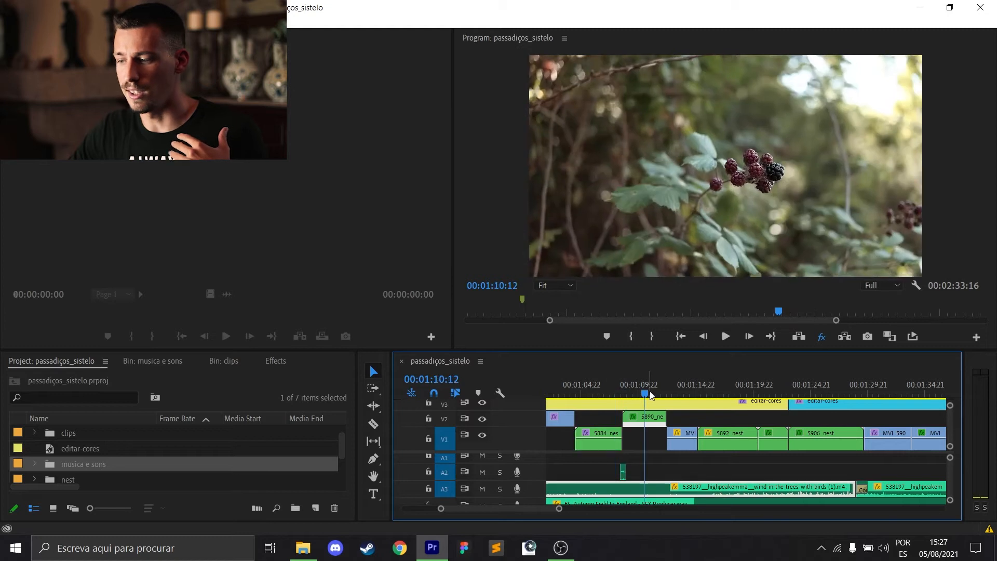
left_click(604, 391)
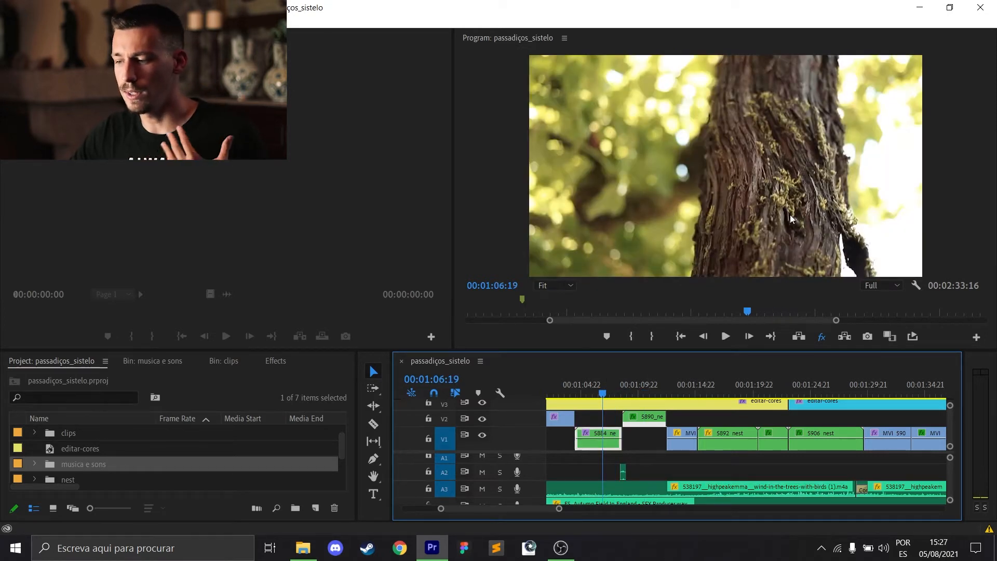
left_click(639, 388)
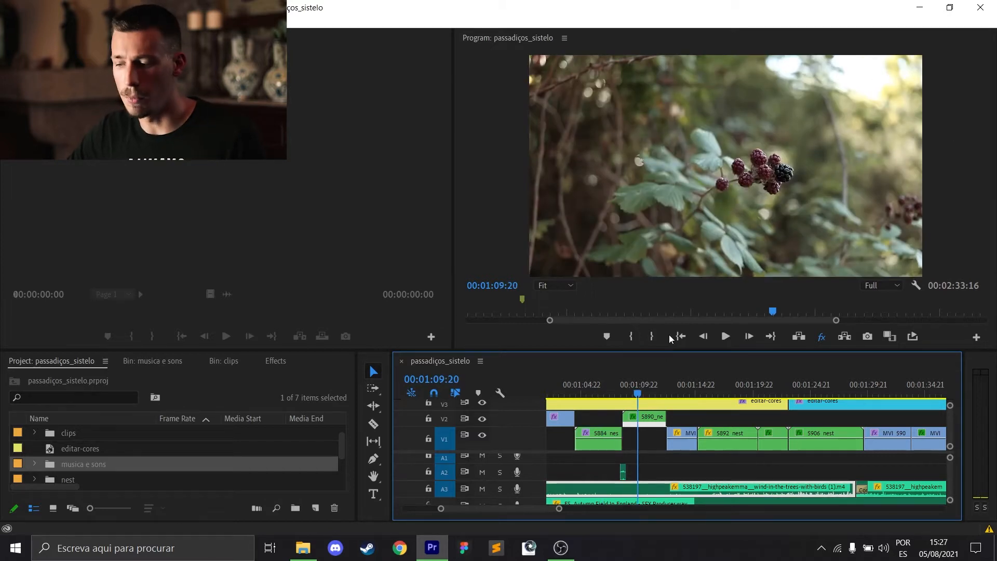
left_click_drag(623, 388, 881, 403)
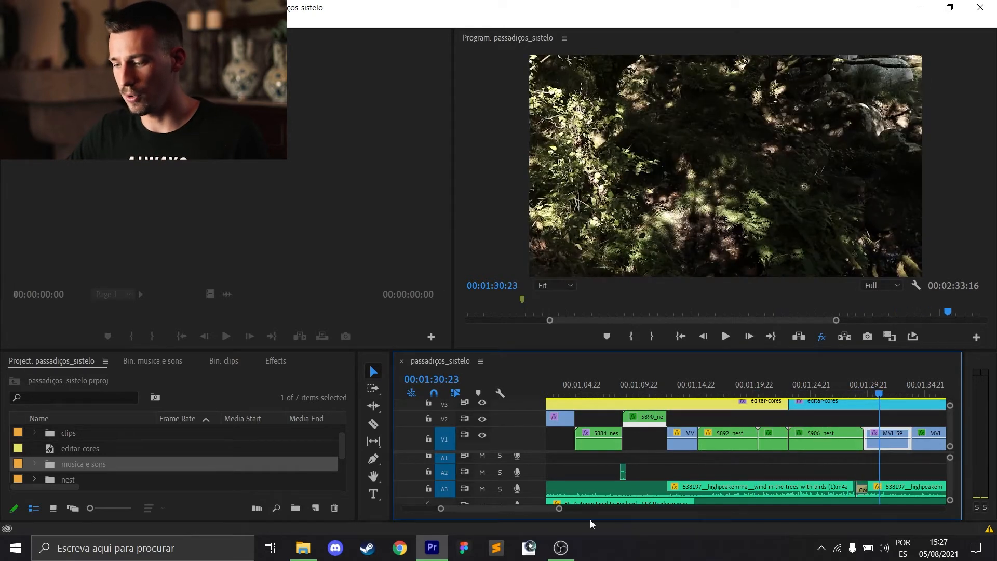
Compare the tree trunk shot at 00:01:06:12 with all effects muted and with them enabled.
left_click_drag(560, 509, 644, 508)
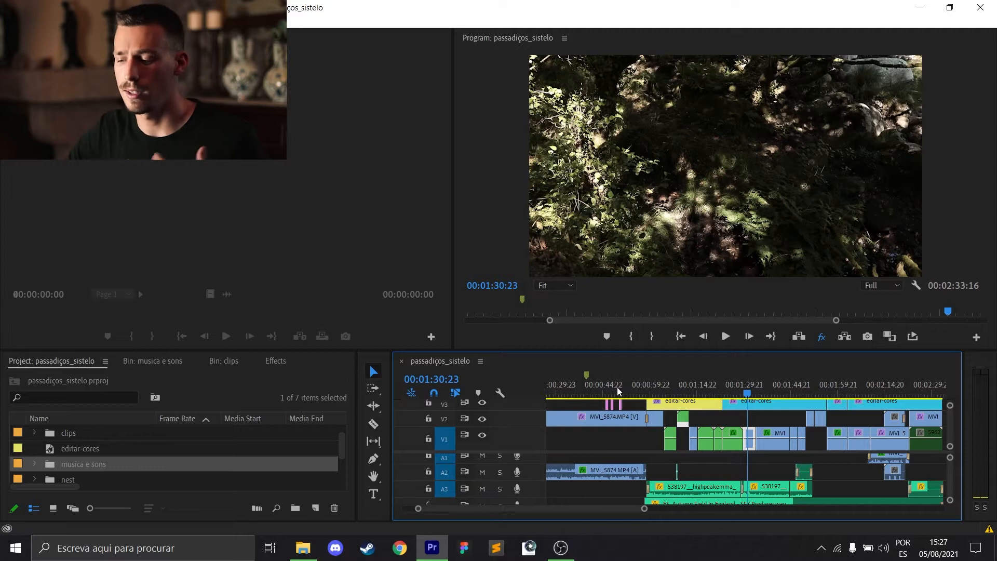
left_click(577, 384)
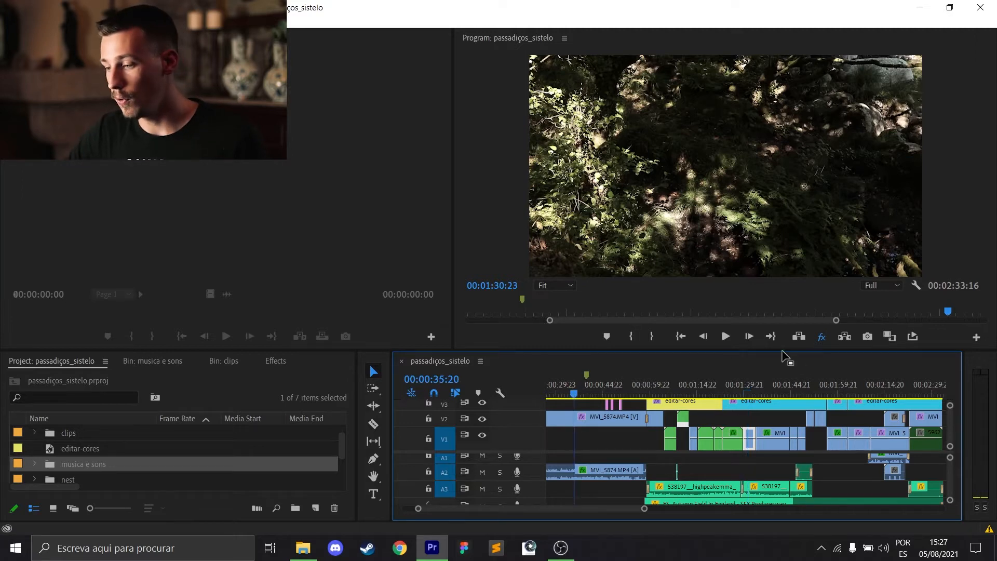
left_click(821, 340)
left_click_drag(651, 393, 669, 393)
left_click(819, 342)
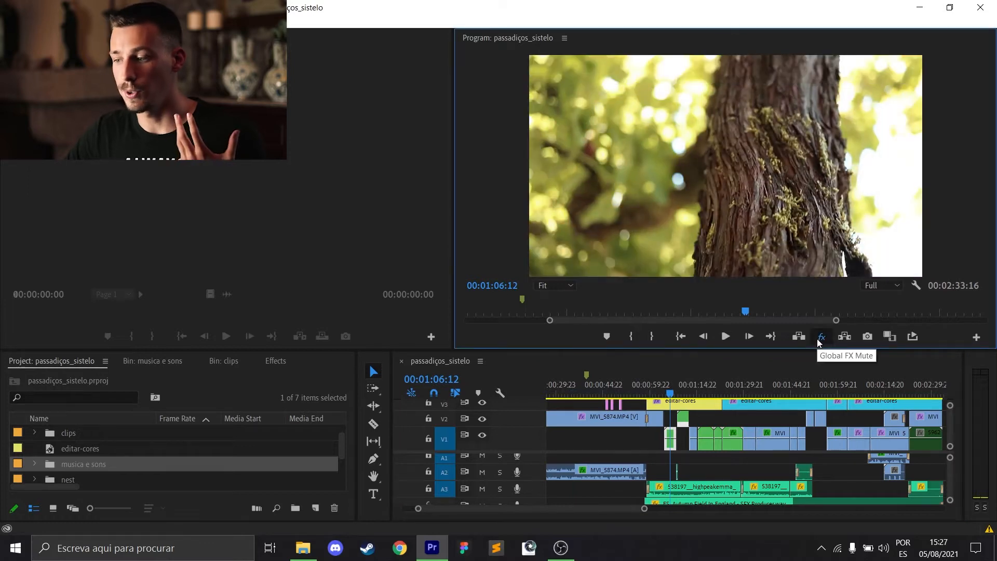
left_click(819, 341)
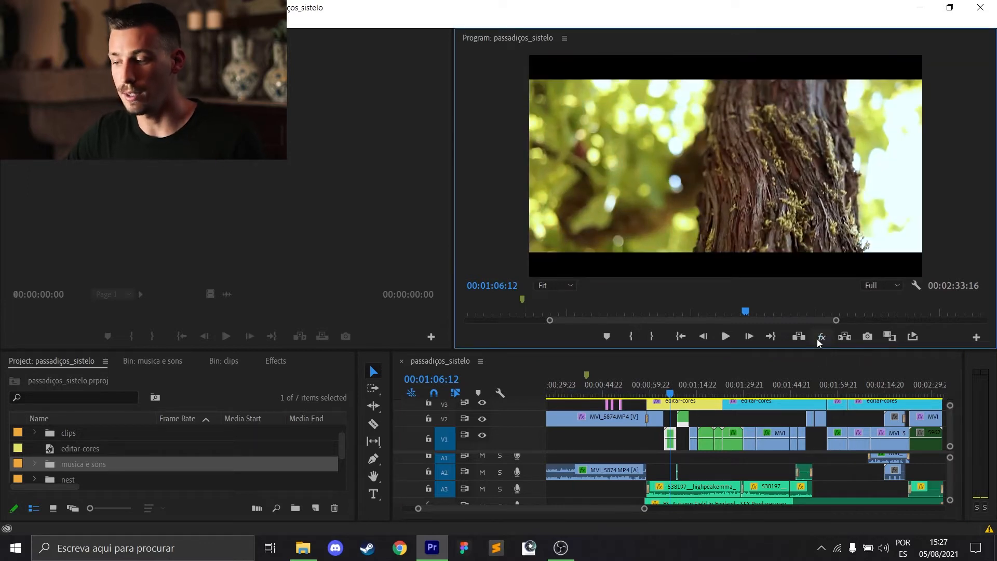
Play the tree trunk clip from 00:01:04:15 with all effects muted.
left_click(672, 386)
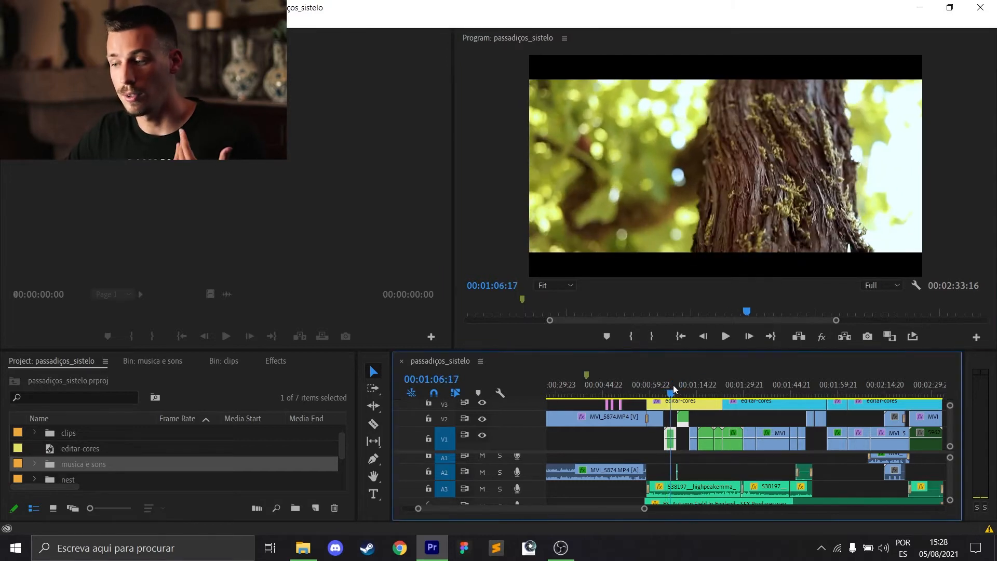
left_click_drag(673, 385, 666, 384)
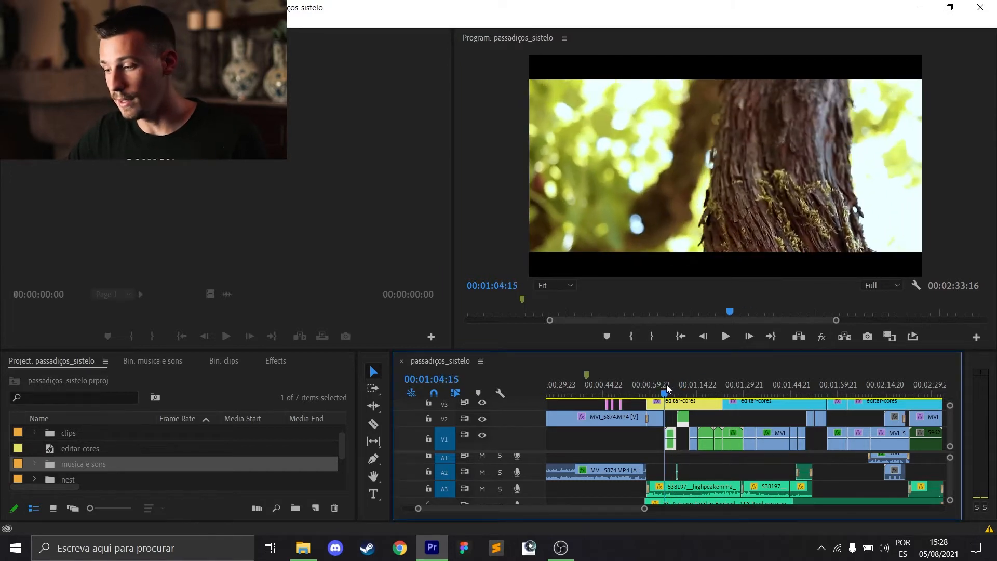
left_click(821, 336)
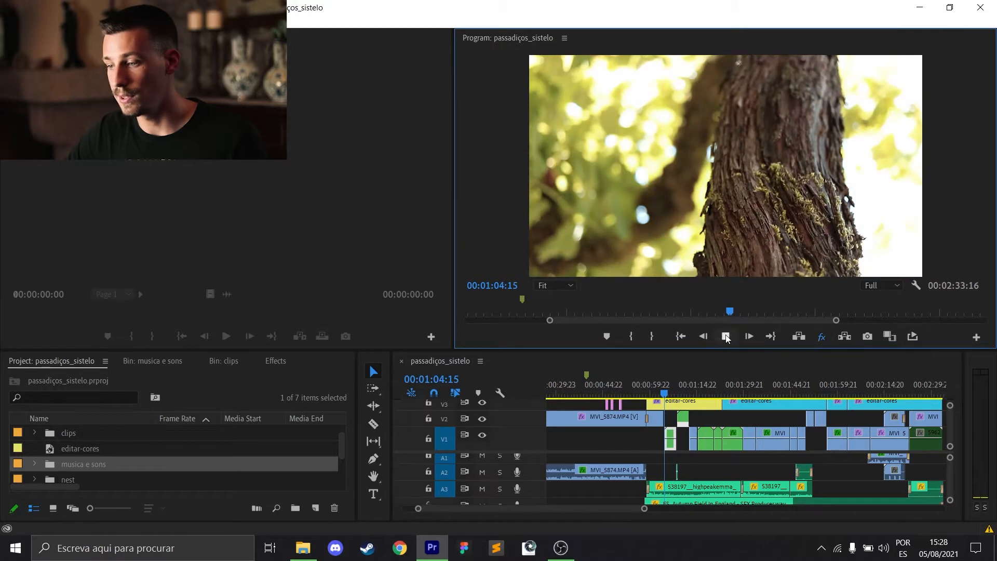
left_click(726, 336)
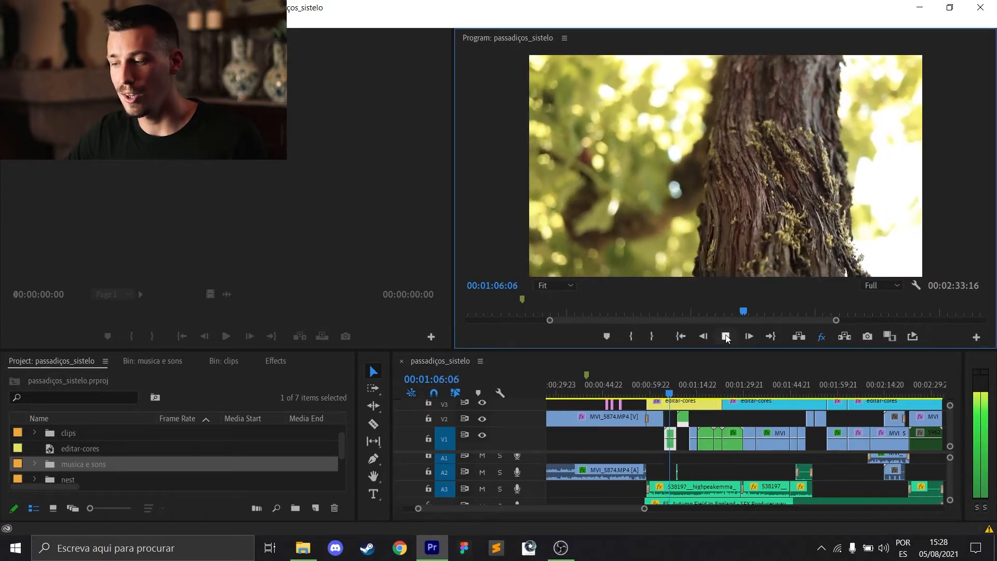
left_click(726, 337)
Enable all effects again and play the tree trunk clip from its start to about 00:01:06:11.
left_click(821, 336)
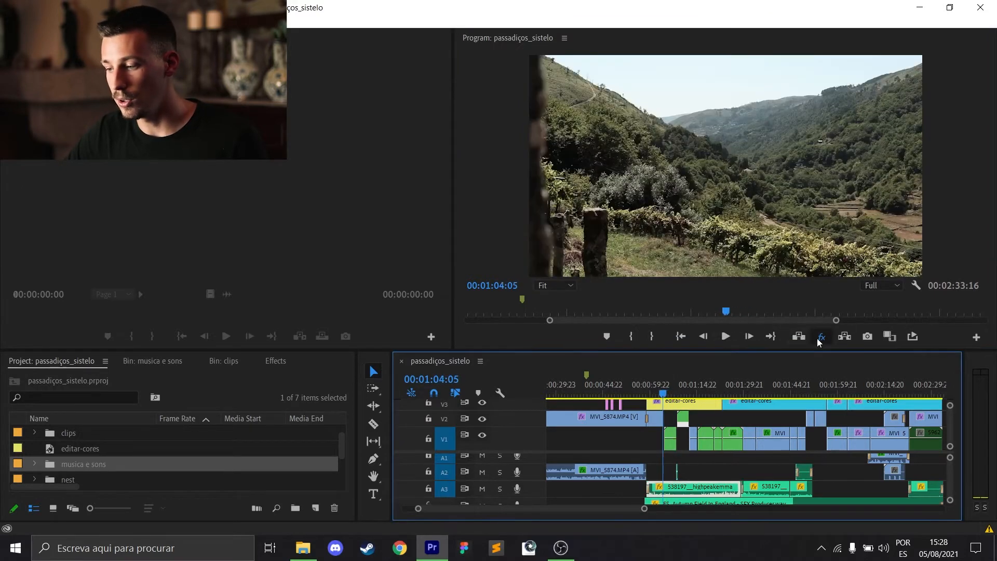
left_click(726, 337)
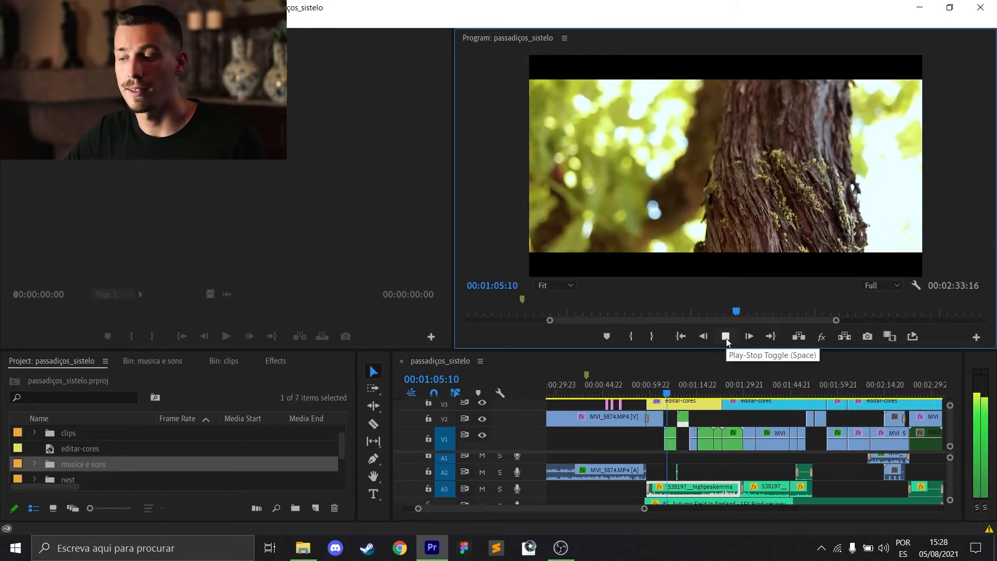
left_click(726, 337)
left_click(726, 336)
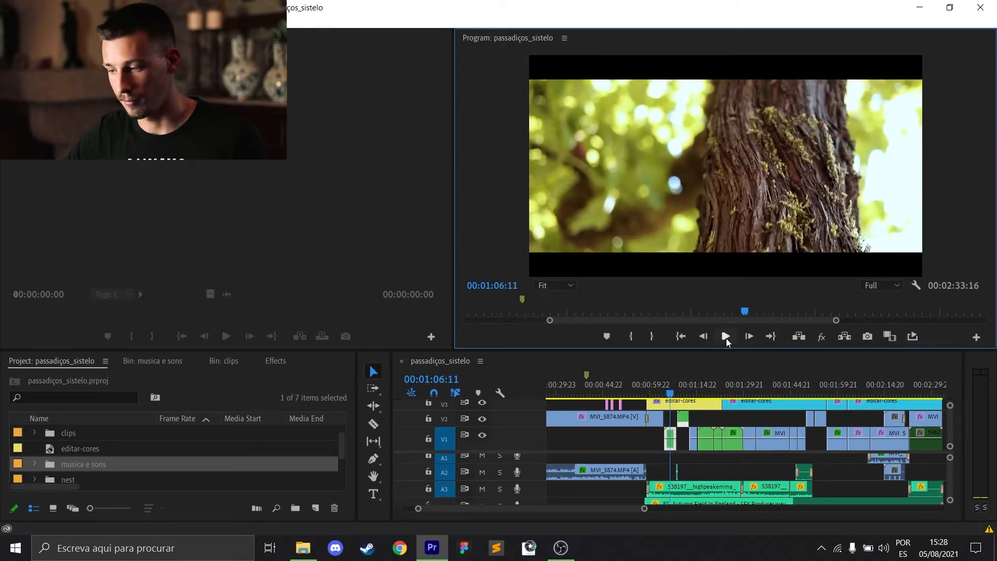
Scrub through the following shots and back to the blackberry clip at 00:01:10:06, comparing each with effects muted and enabled.
left_click_drag(671, 395, 706, 383)
left_click(821, 339)
left_click(821, 338)
left_click(758, 386)
left_click_drag(759, 386, 682, 406)
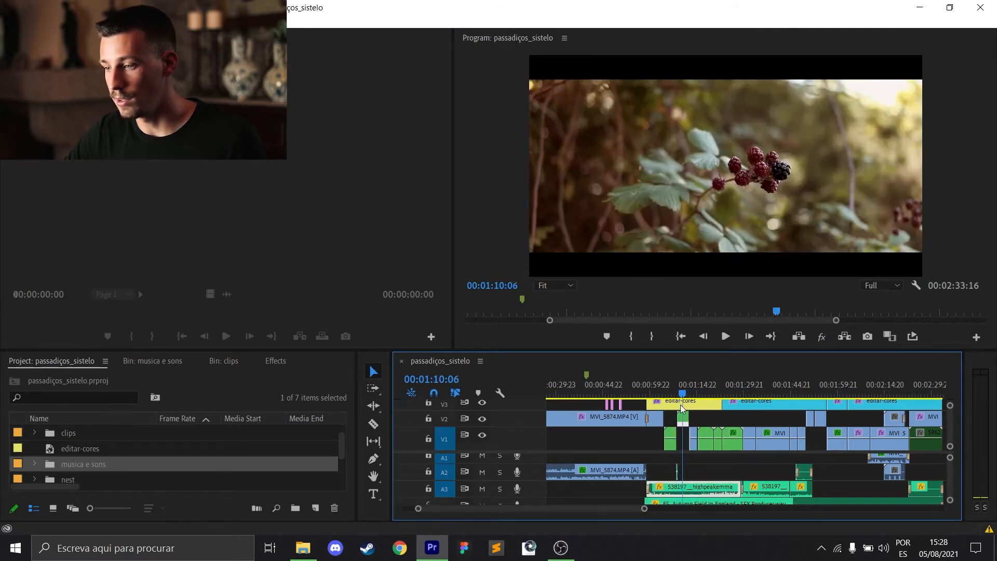
left_click(821, 338)
left_click(821, 338)
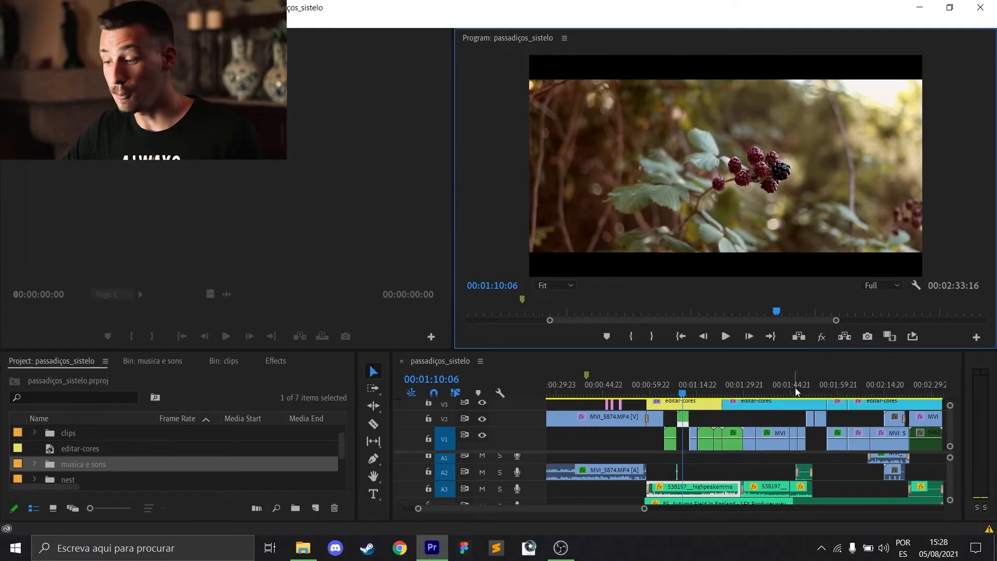
Review the sequence from the end of MVI_5877 through the talking-head clip MVI_5874 to the blackberry clip at 00:01:11:07.
left_click_drag(683, 385, 629, 382)
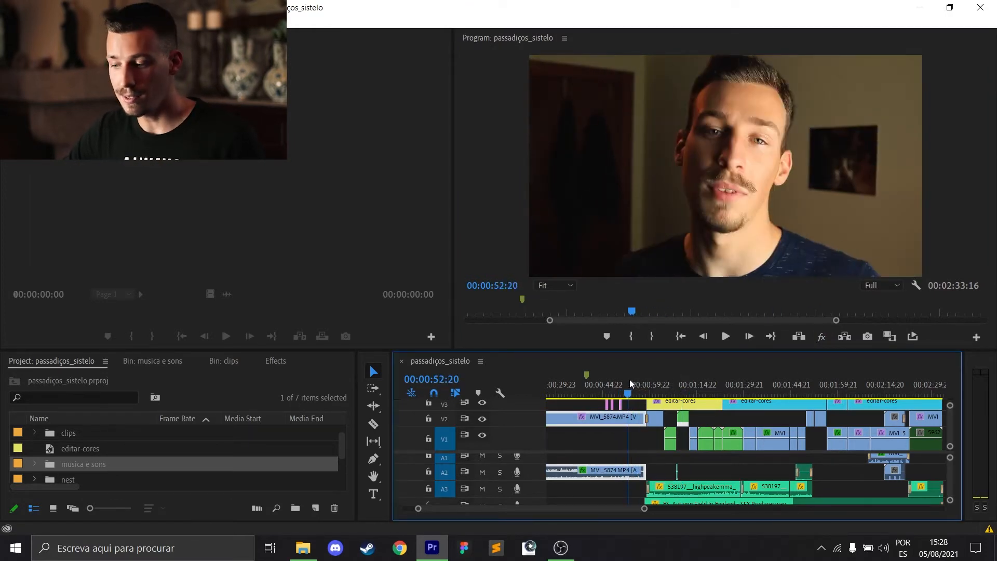
left_click_drag(577, 509, 564, 509)
left_click_drag(594, 385, 625, 387)
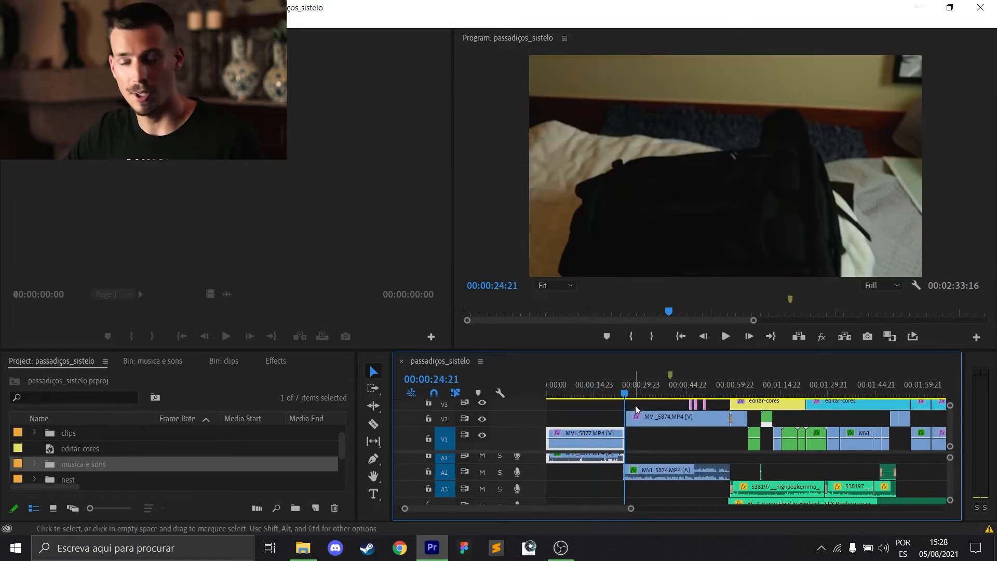
left_click(642, 415)
left_click(684, 385)
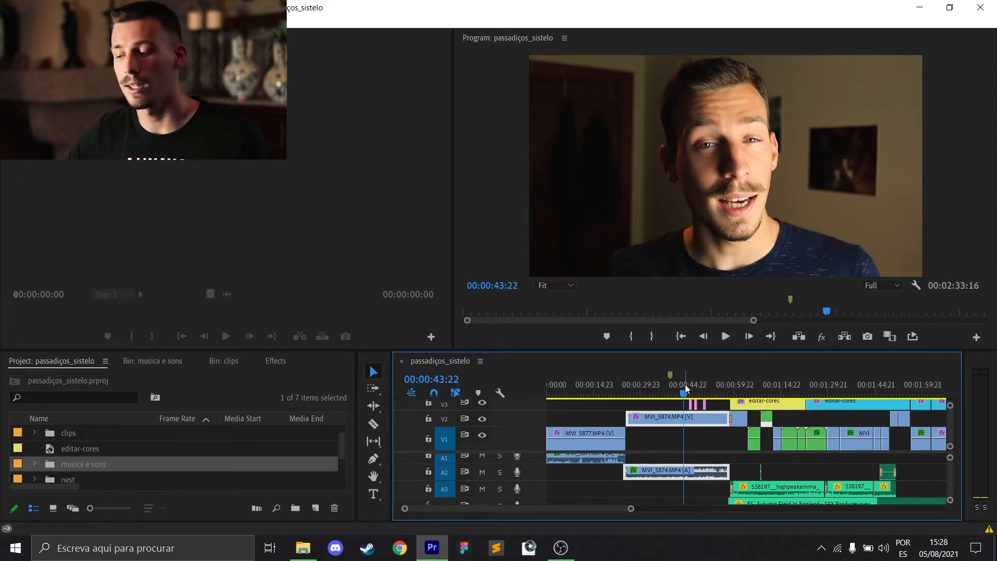
left_click_drag(685, 384, 771, 396)
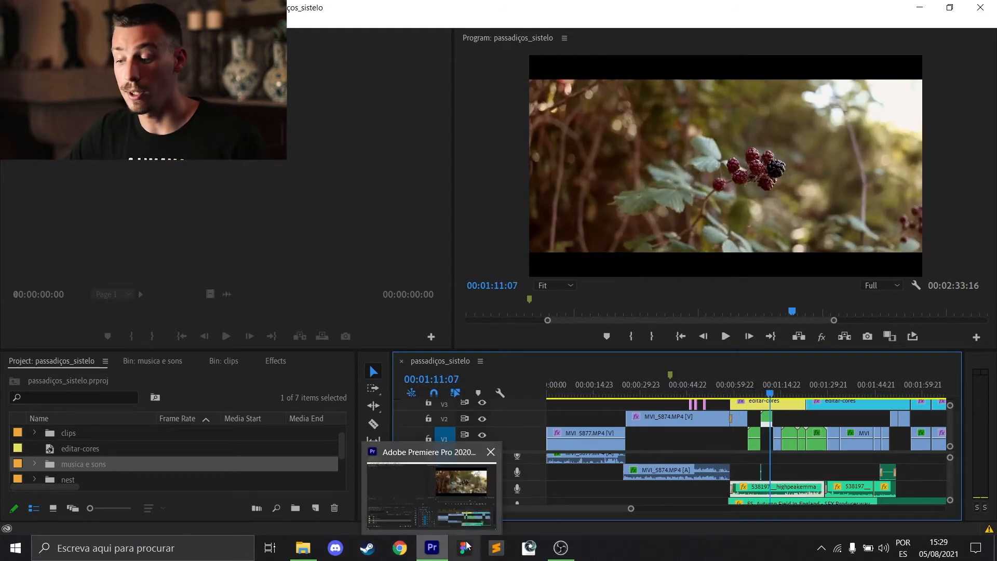
Scrub the sequence ahead to the lizard clip at 00:01:58:14, and play the blackberry clip up to 00:01:11:14.
left_click_drag(584, 512, 605, 509)
left_click_drag(615, 387, 786, 371)
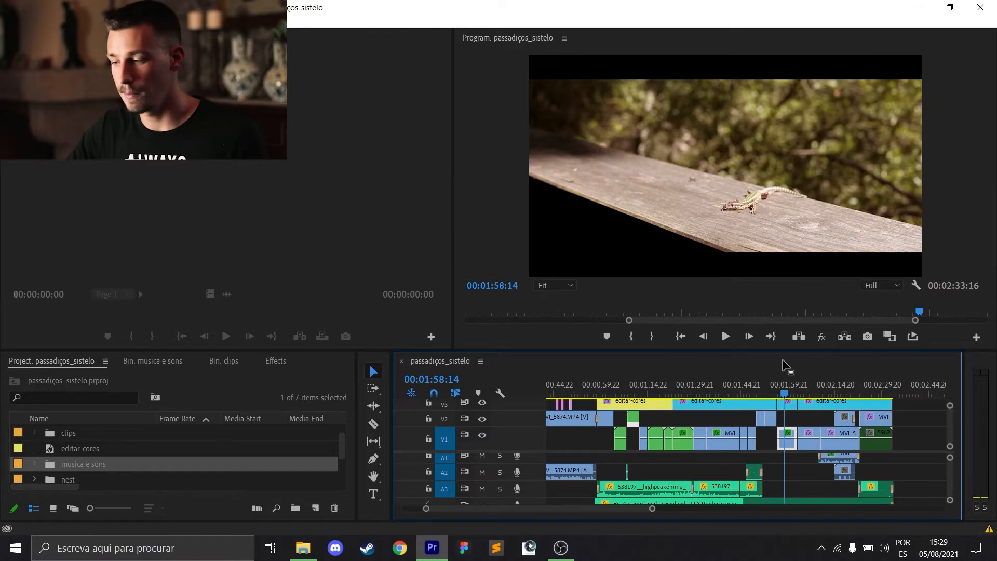
left_click_drag(654, 388, 625, 388)
left_click(726, 338)
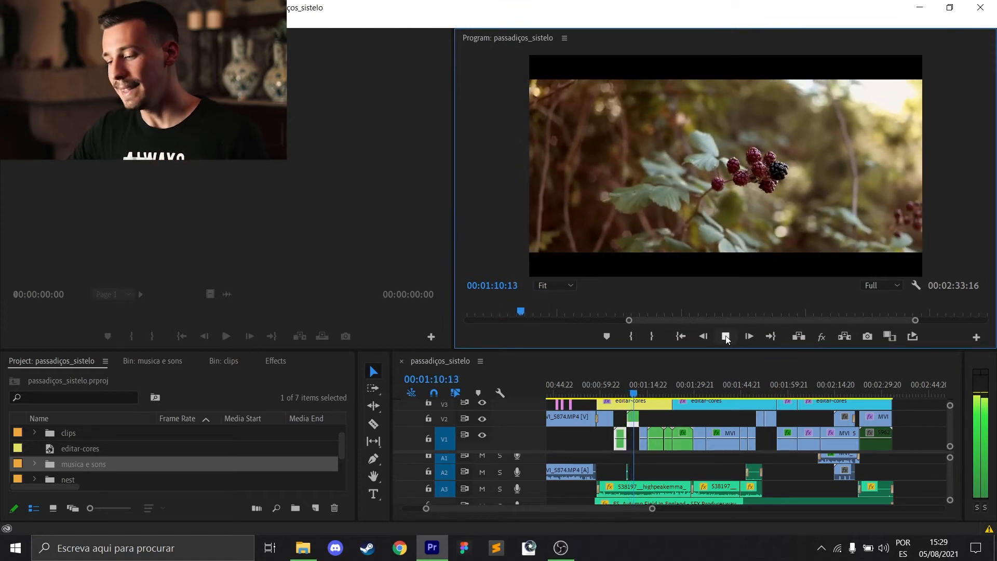
left_click(726, 338)
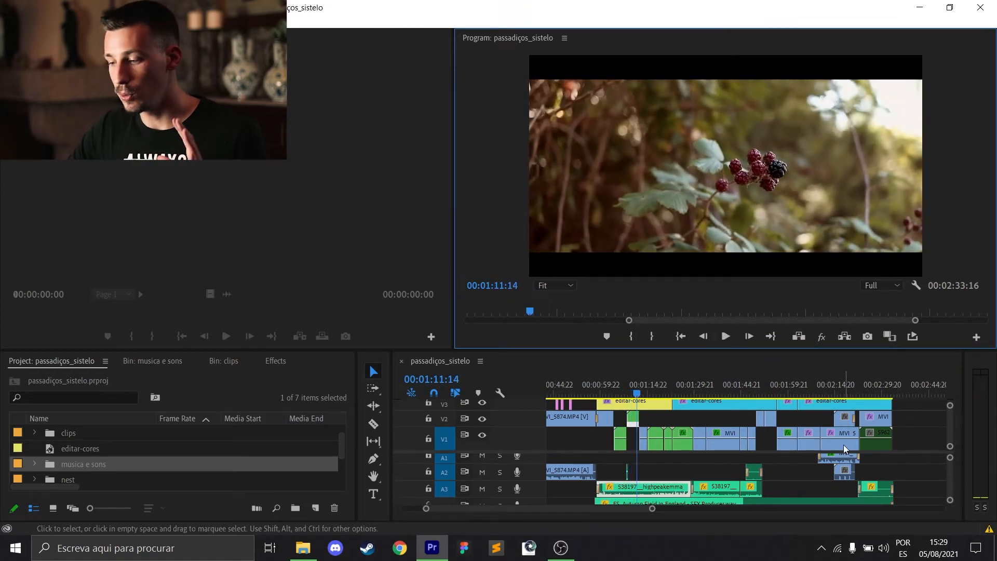
Play the roadside walking shot from about 00:01:16:12 to 00:01:18:19.
left_click_drag(644, 389, 656, 393)
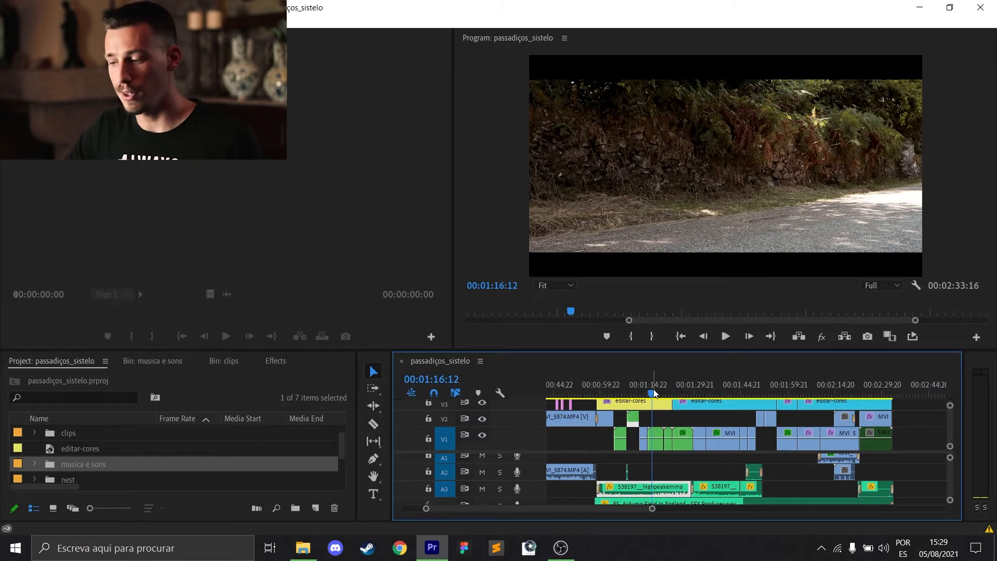
key("space")
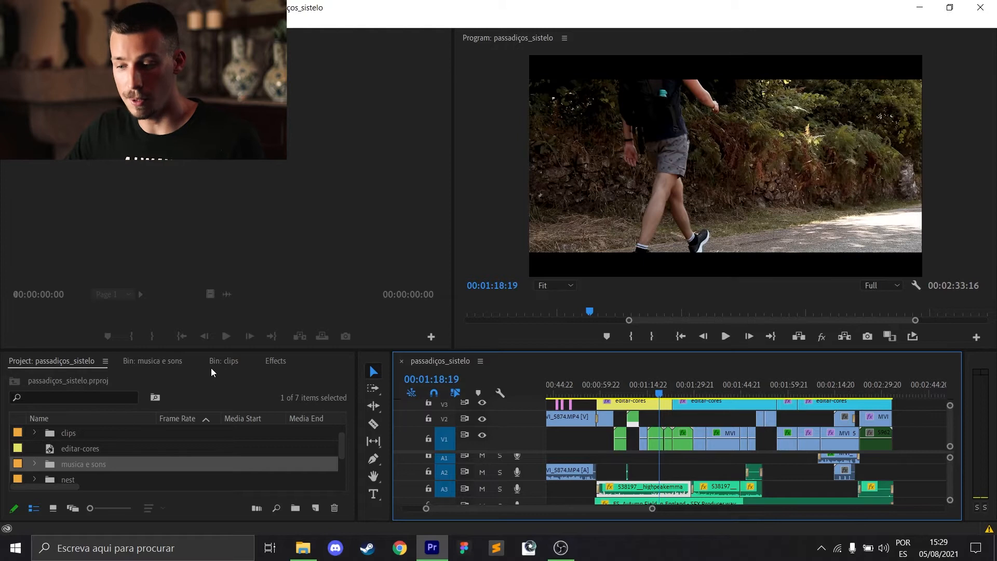
Find the original roadside walking clip MVI_5892.MP4 in the clips bin and open it in the Source monitor.
left_click(152, 362)
left_click(227, 364)
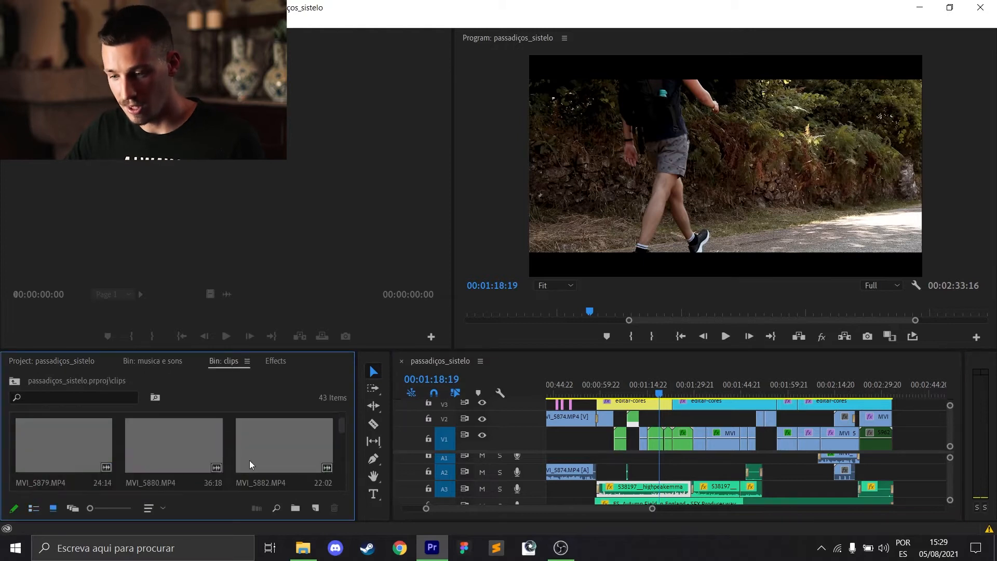
left_click_drag(652, 512, 572, 514)
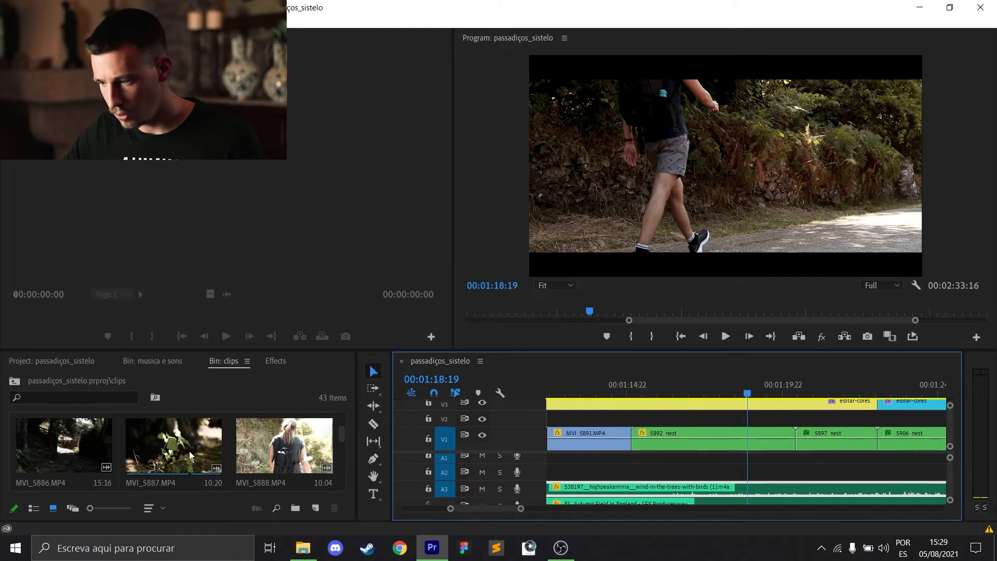
scroll(189, 451, "down", 2)
scroll(304, 440, "down", 1)
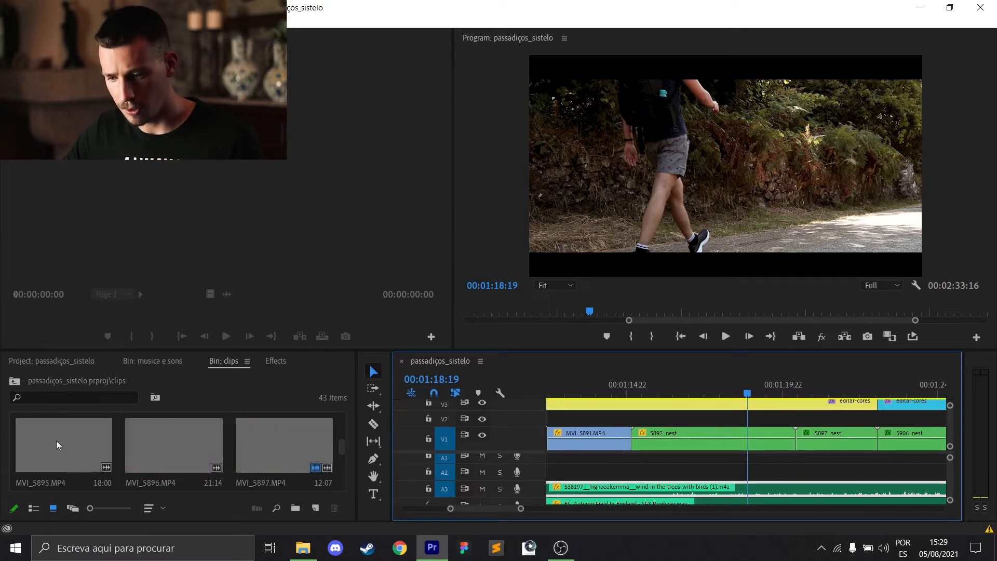
scroll(208, 459, "up", 1)
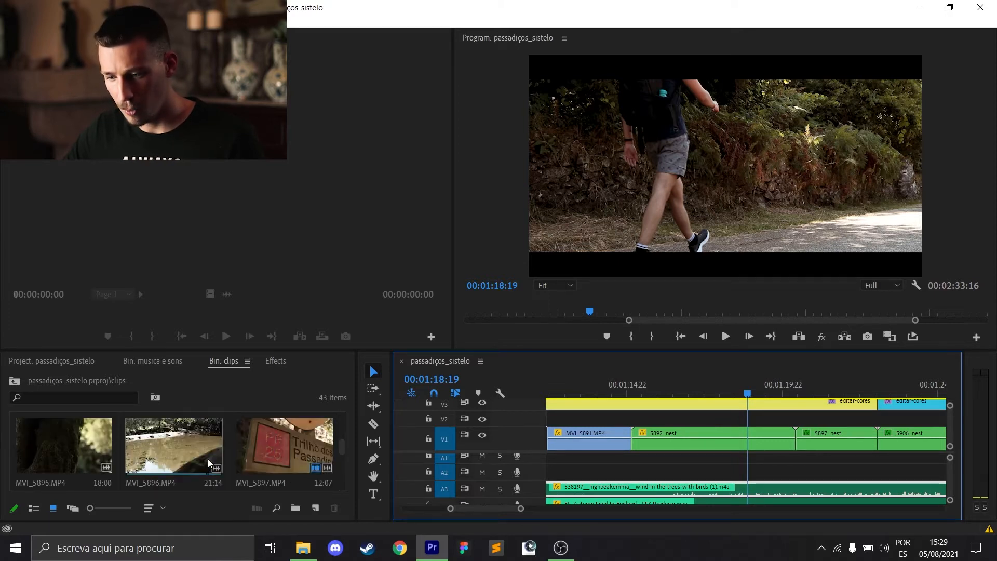
double_click(32, 434)
Play the ungraded MVI_5892.MP4 to 00:00:14:22, and compare it with the graded shot in the sequence up to 00:01:19:00.
left_click(135, 312)
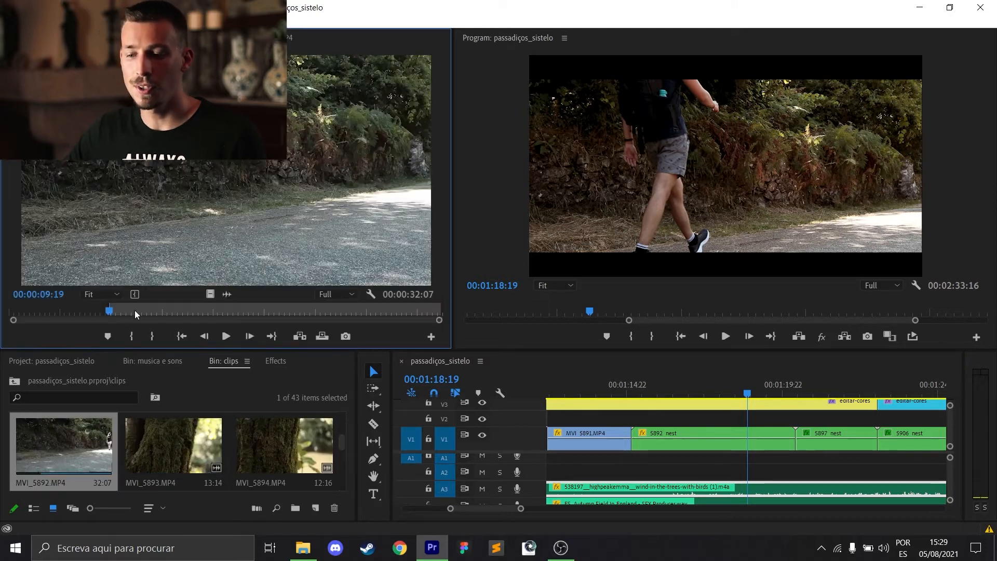
left_click(220, 341)
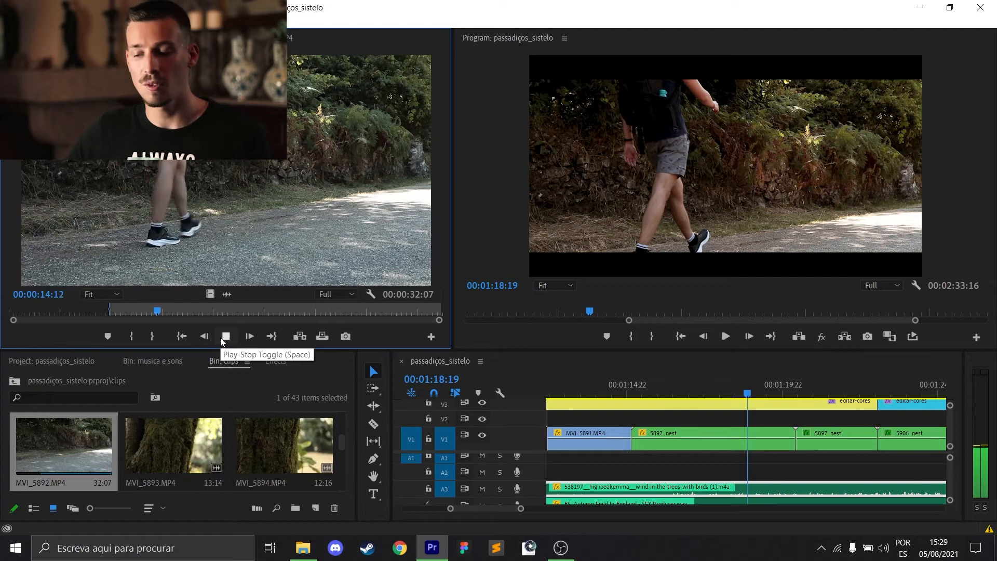
left_click(220, 340)
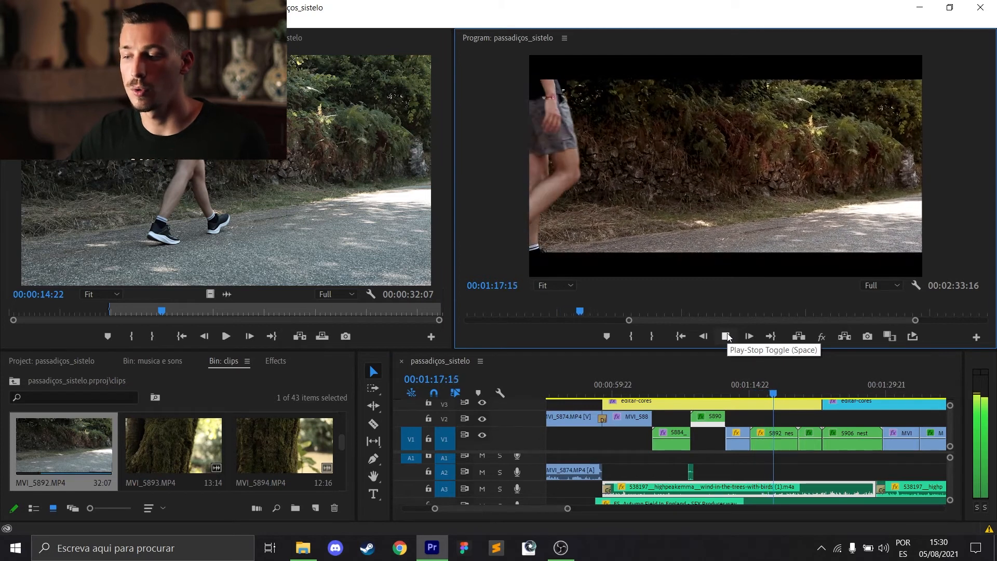
left_click(729, 336)
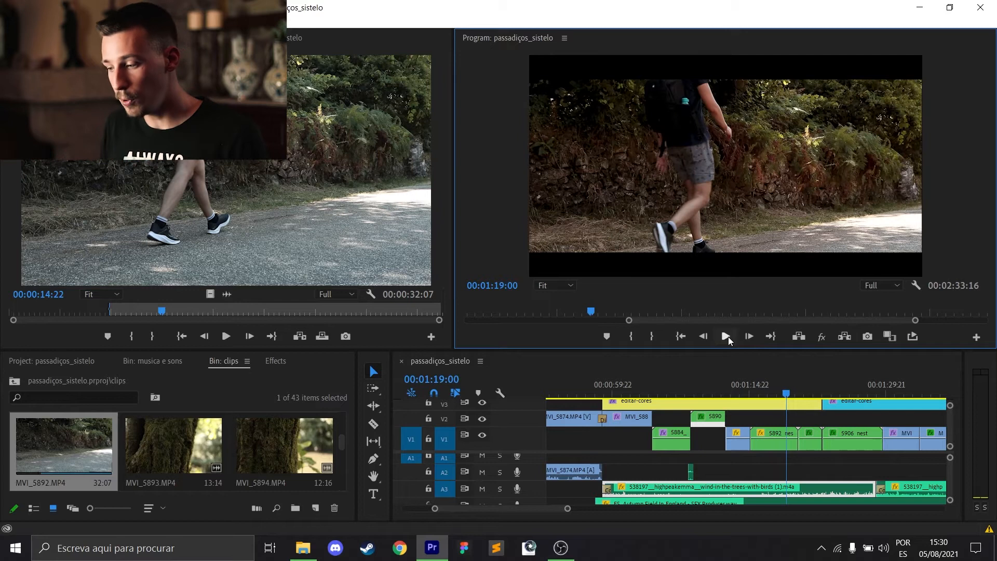
Review the talking-head shot around 00:02:20:03, toggle the global effects mute, and go back to the opening clip at 00:00:09:16.
left_click_drag(567, 509, 715, 518)
left_click_drag(602, 386, 745, 378)
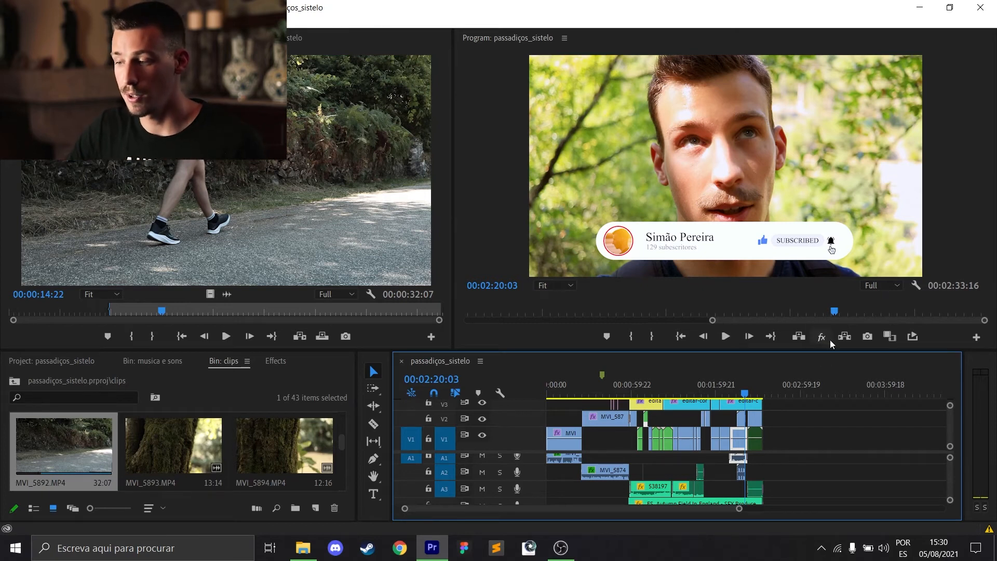
left_click(724, 387)
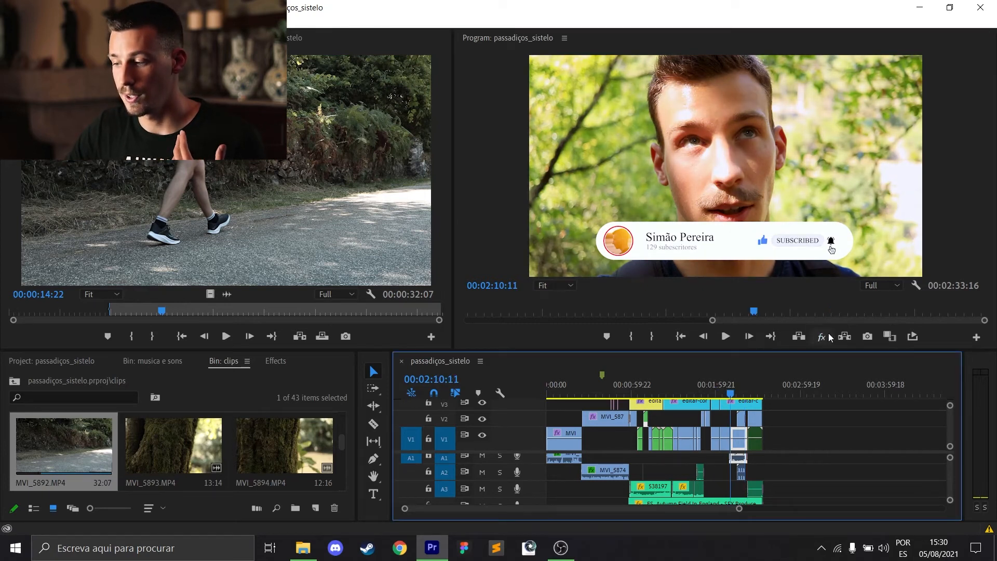
left_click(821, 337)
left_click_drag(661, 387, 562, 393)
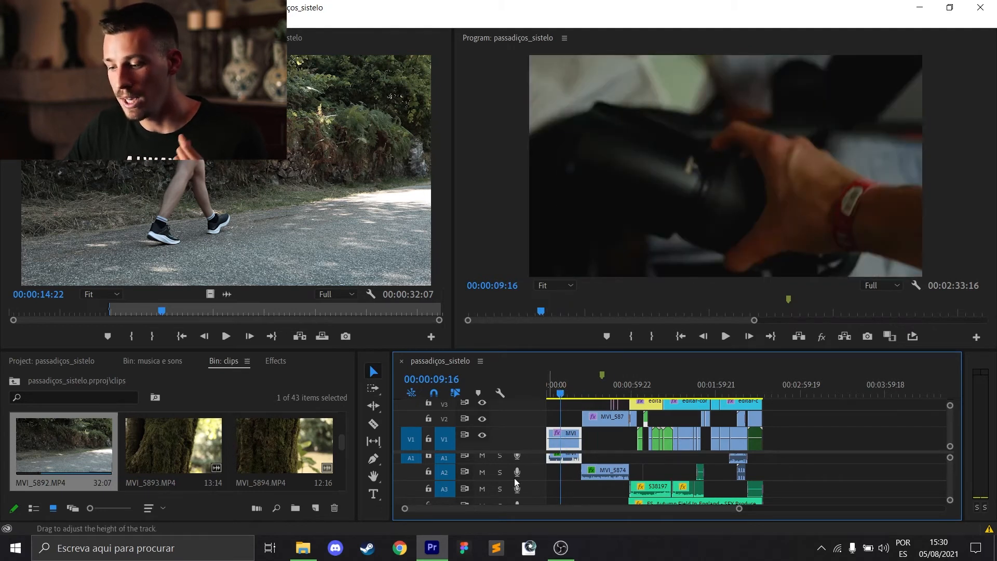
Switch to Chrome and open the Freesound website.
left_click(399, 548)
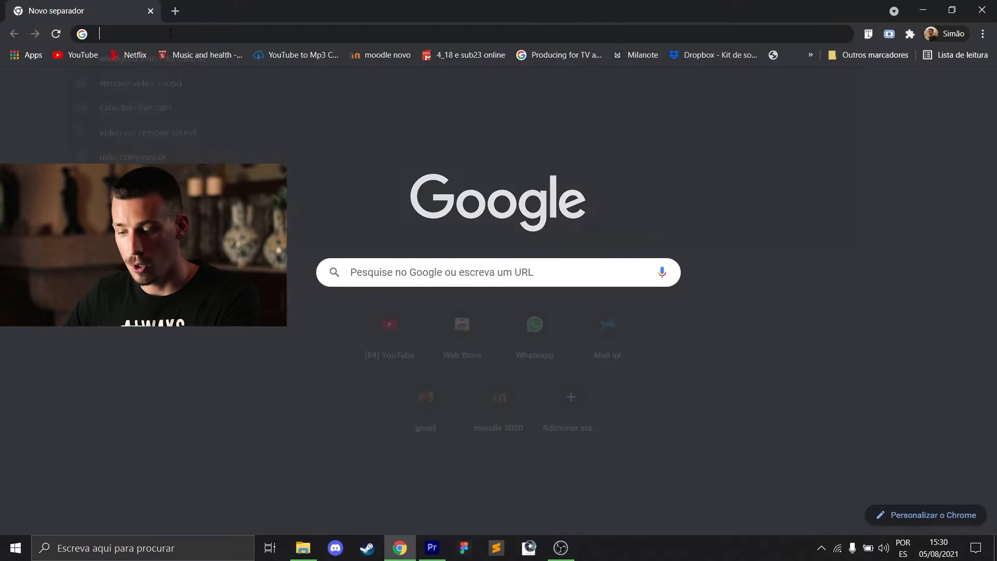
left_click(170, 33)
type("freesound")
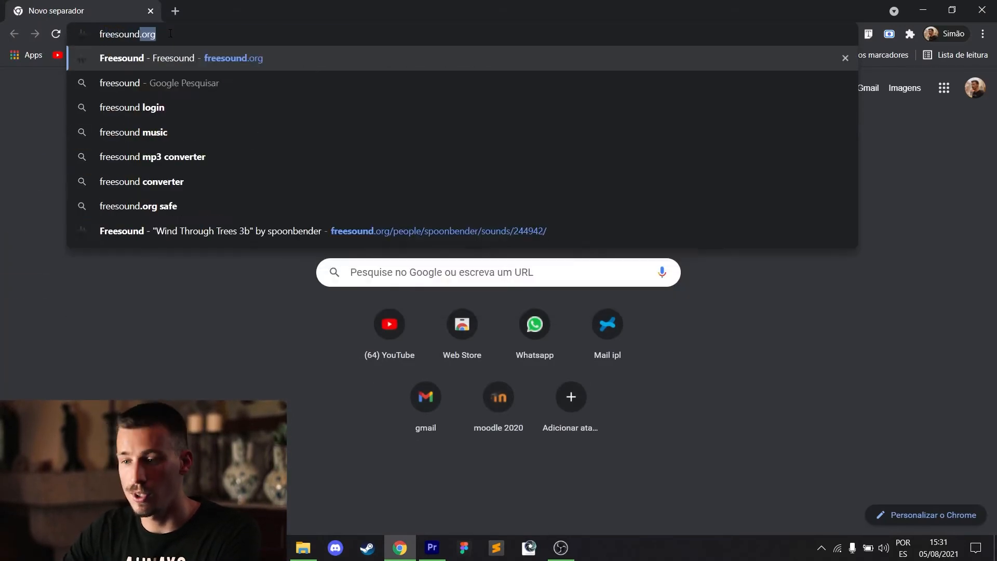
key("Return")
Open the Epidemic Sound website in a new tab.
left_click(175, 11)
type("epidemicsound.com")
key("Return")
Look over the Freesound home page and Epidemic Sound's featured music, and return to Premiere Pro.
left_click(66, 5)
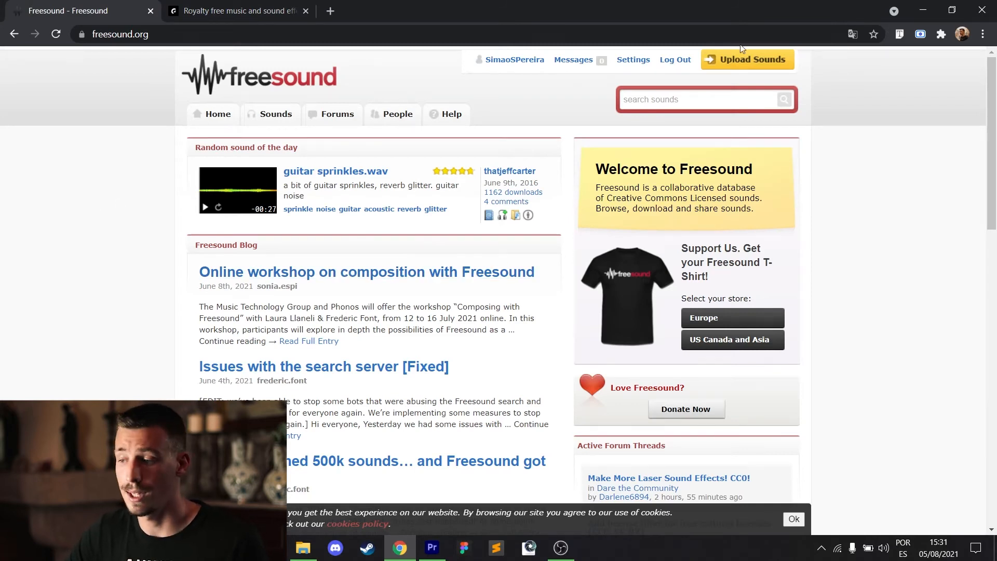
left_click(213, 11)
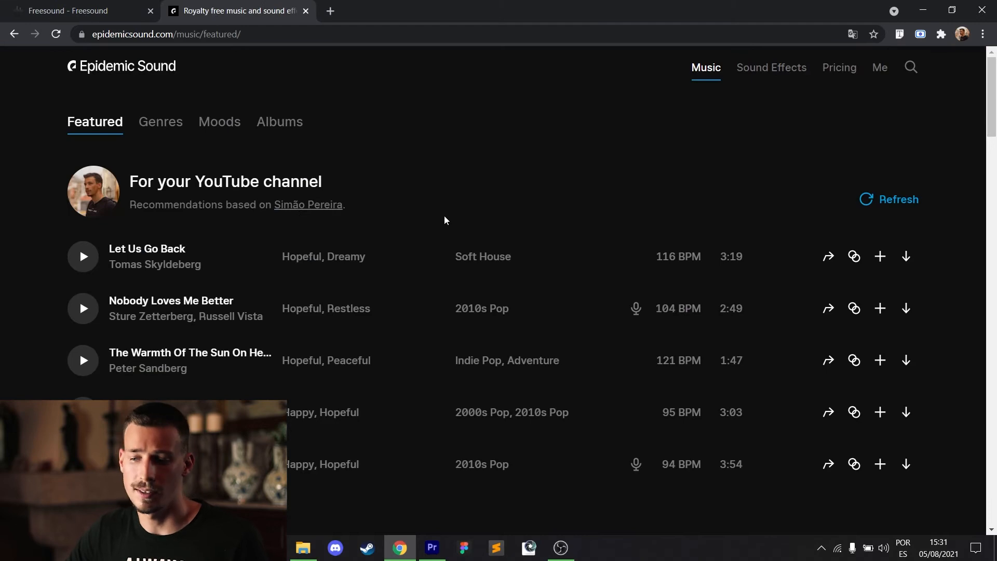
scroll(445, 220, "down", 5)
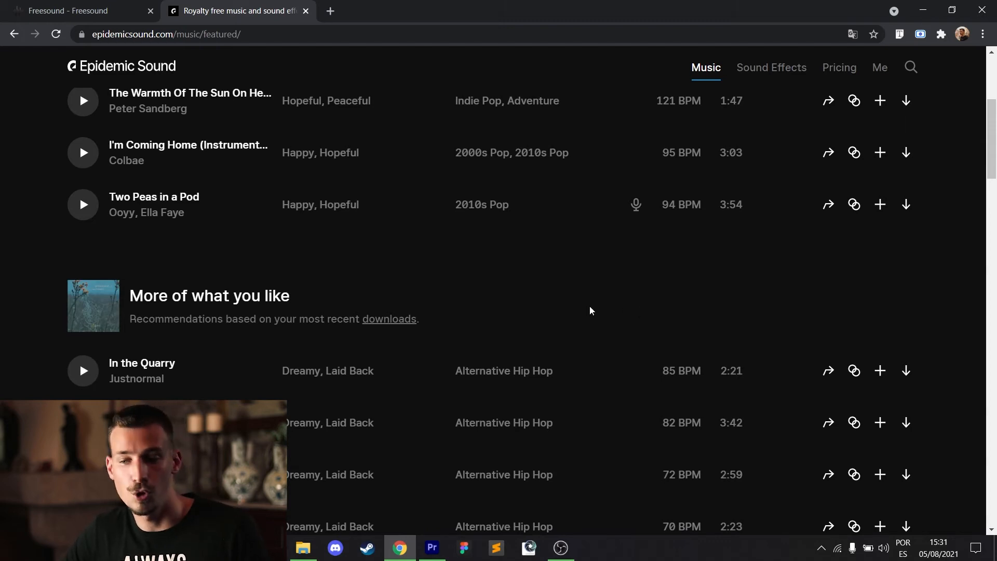
left_click(77, 11)
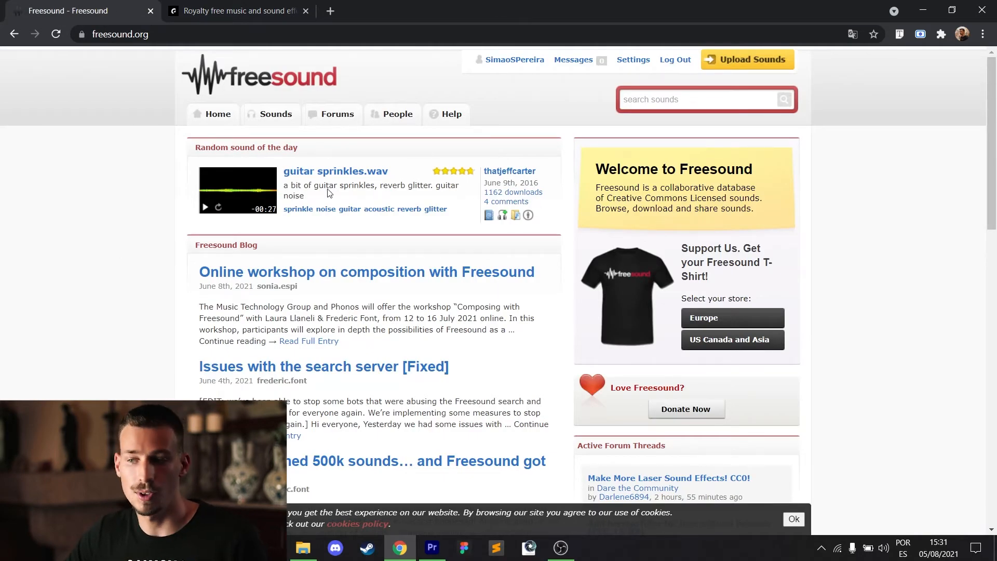
left_click(923, 10)
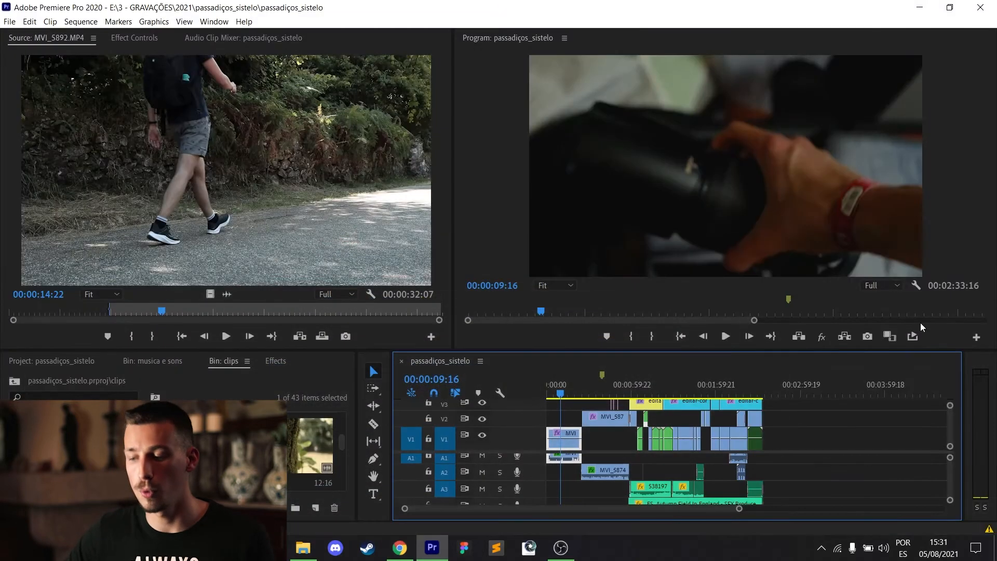